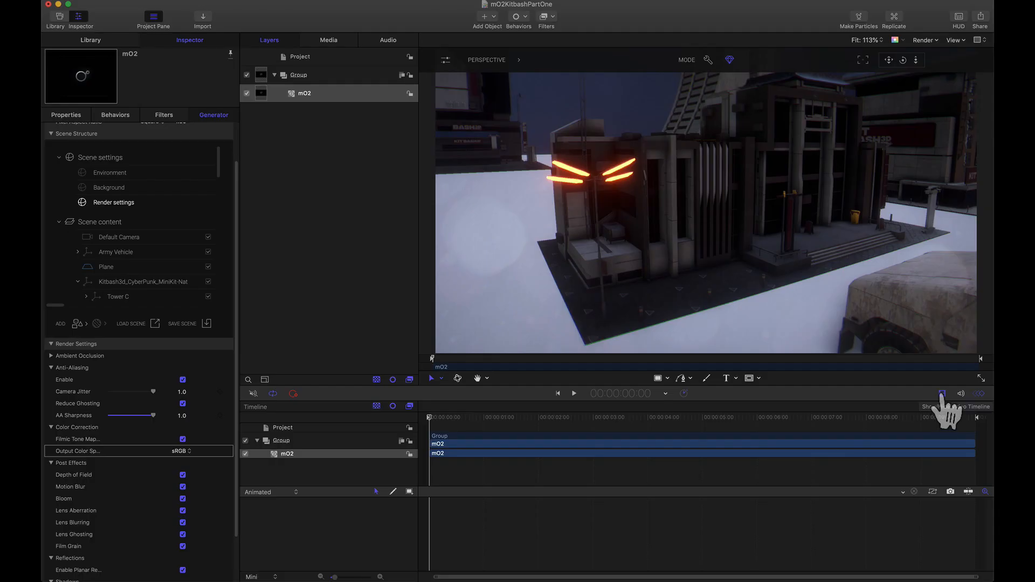
Step: Hide the timeline and the keyframe editor to enlarge the 3D view
{"action": "left_click", "coordinate": [942, 394]}
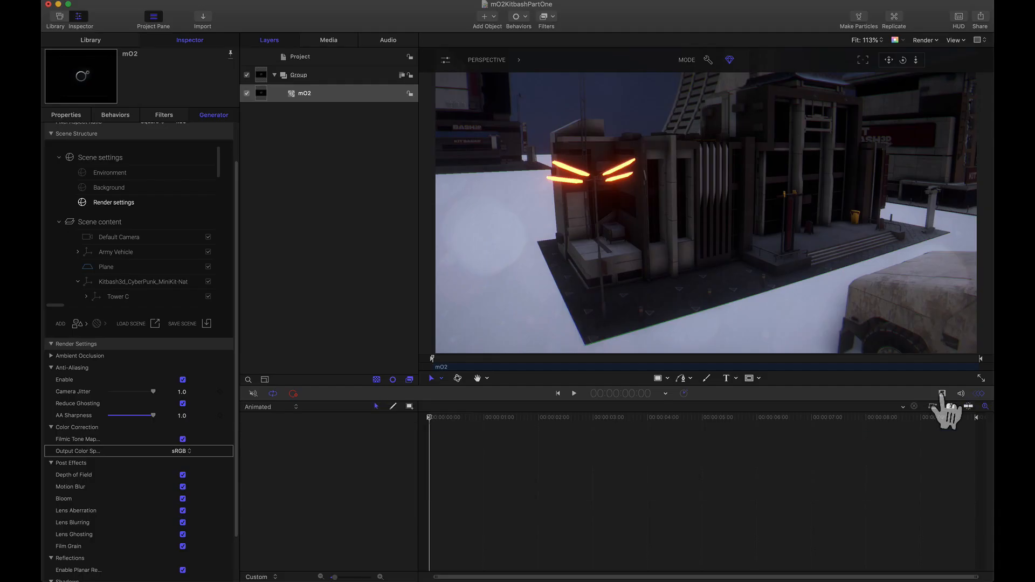
{"action": "left_click", "coordinate": [980, 395]}
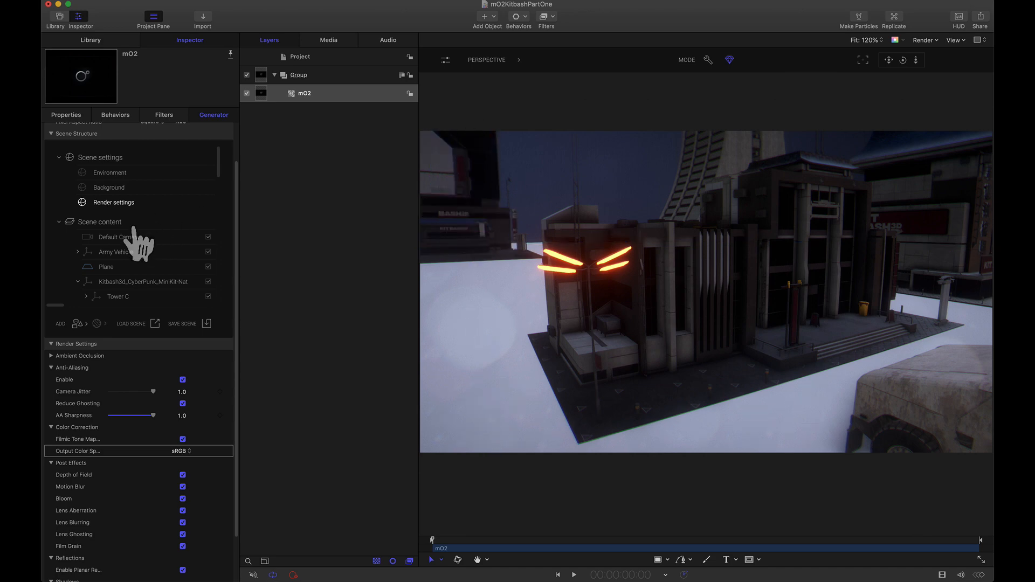
Step: Frame the whole Kitbash3d_CyberPunk_MiniKit-Nat group in the view and switch the viewport to the simplified working display mode
{"action": "scroll", "coordinate": [140, 243], "scroll_direction": "down", "scroll_amount": 4}
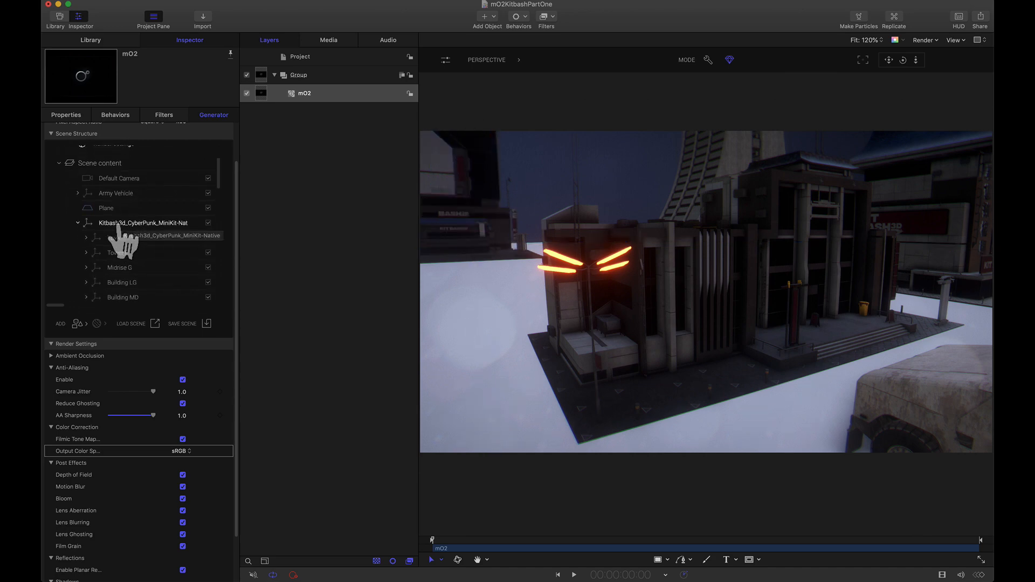
{"action": "left_click", "coordinate": [116, 224]}
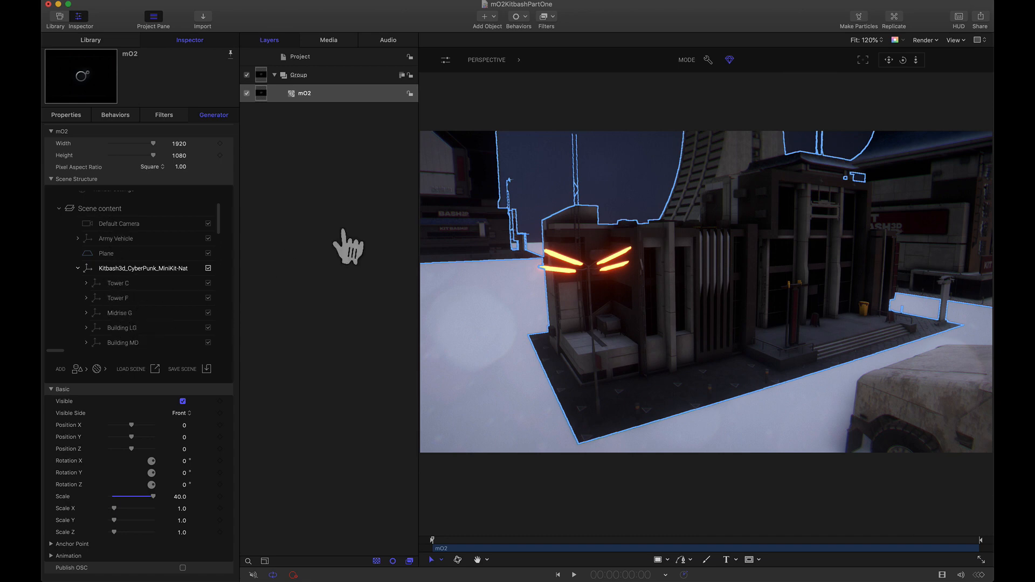
{"action": "left_click", "coordinate": [863, 61]}
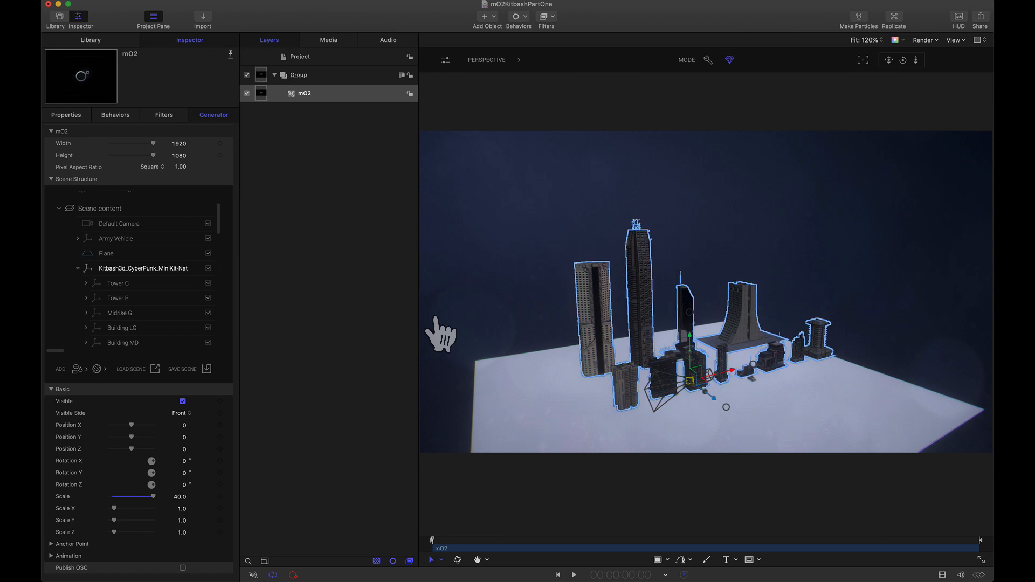
{"action": "left_click_drag", "start_coordinate": [889, 60], "coordinate": [869, 1]}
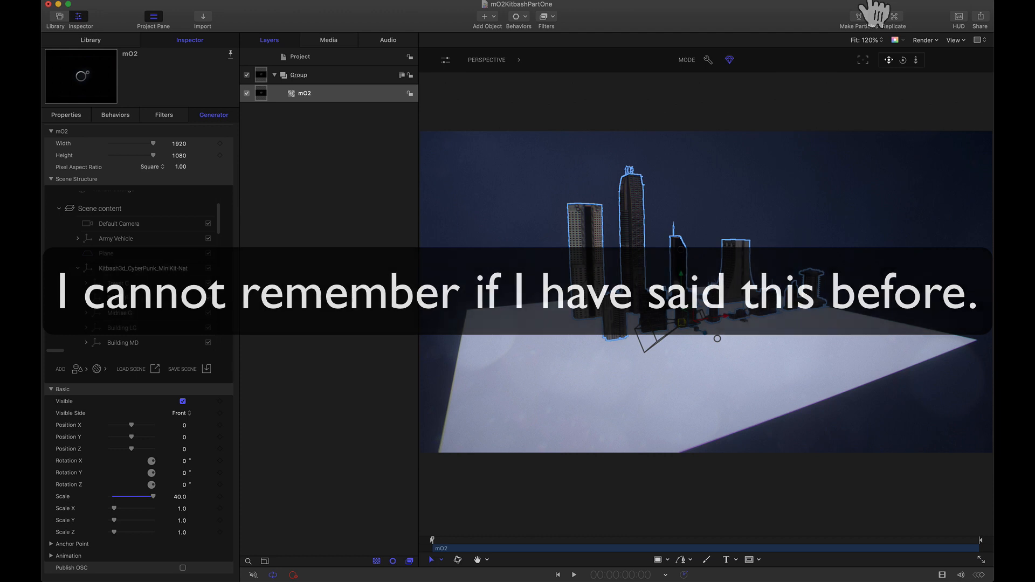
{"action": "left_click", "coordinate": [708, 61]}
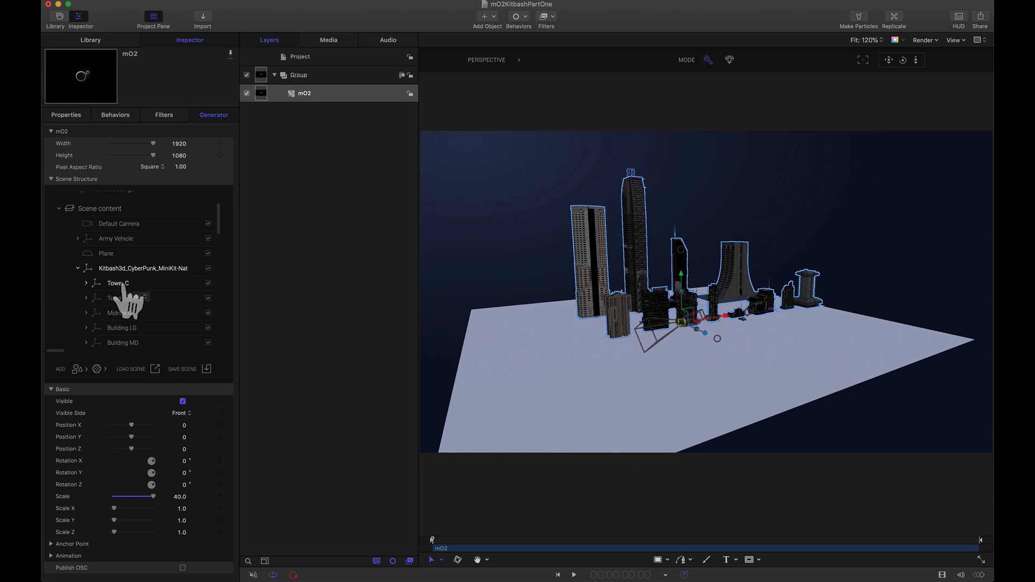
Step: Move all buildings from Tower C to Building S out of the Kitbash3d_CyberPunk_MiniKit-Nat group and hide the emptied group
{"action": "left_click_drag", "start_coordinate": [123, 287], "coordinate": [89, 294]}
{"action": "left_click_drag", "start_coordinate": [101, 328], "coordinate": [96, 259]}
{"action": "scroll", "coordinate": [100, 319], "scroll_direction": "down", "scroll_amount": 3}
{"action": "scroll", "coordinate": [101, 303], "scroll_direction": "down", "scroll_amount": 3}
{"action": "left_click_drag", "start_coordinate": [107, 294], "coordinate": [96, 273]}
{"action": "left_click_drag", "start_coordinate": [107, 309], "coordinate": [96, 245]}
{"action": "scroll", "coordinate": [100, 303], "scroll_direction": "down", "scroll_amount": 3}
{"action": "left_click_drag", "start_coordinate": [106, 282], "coordinate": [96, 260]}
{"action": "left_click_drag", "start_coordinate": [107, 295], "coordinate": [96, 275]}
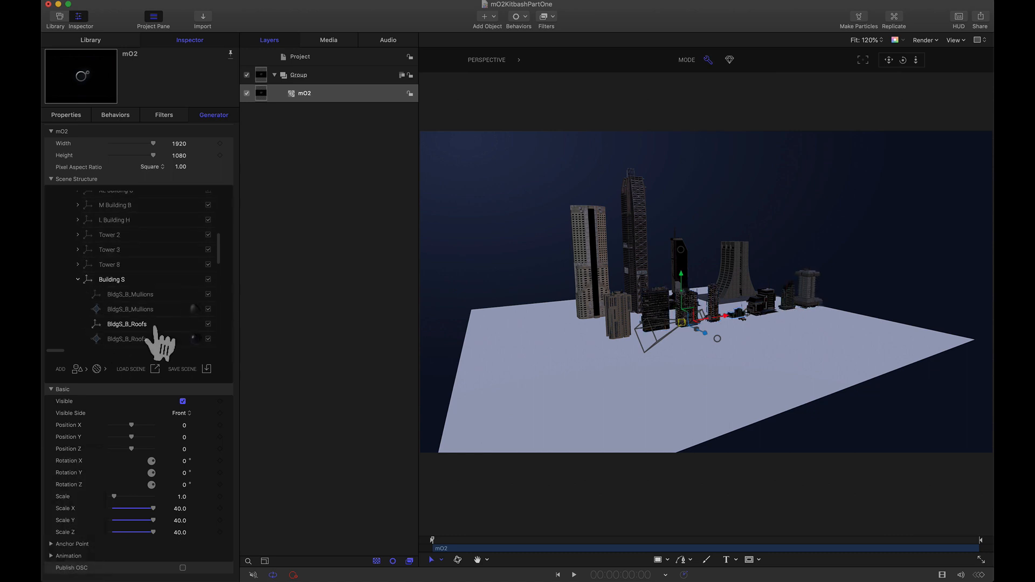
{"action": "left_click", "coordinate": [77, 280]}
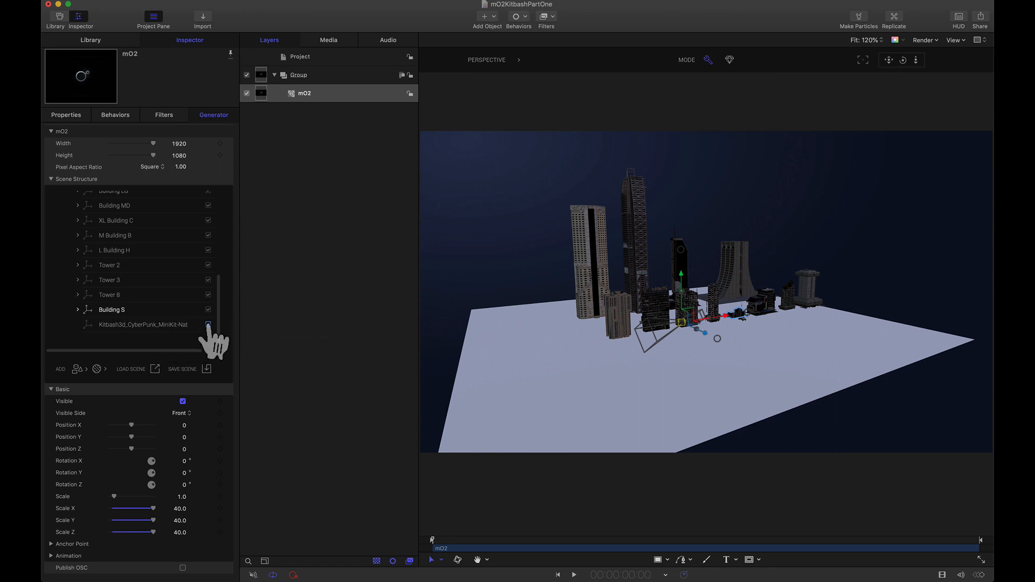
{"action": "scroll", "coordinate": [154, 321], "scroll_direction": "up", "scroll_amount": 3}
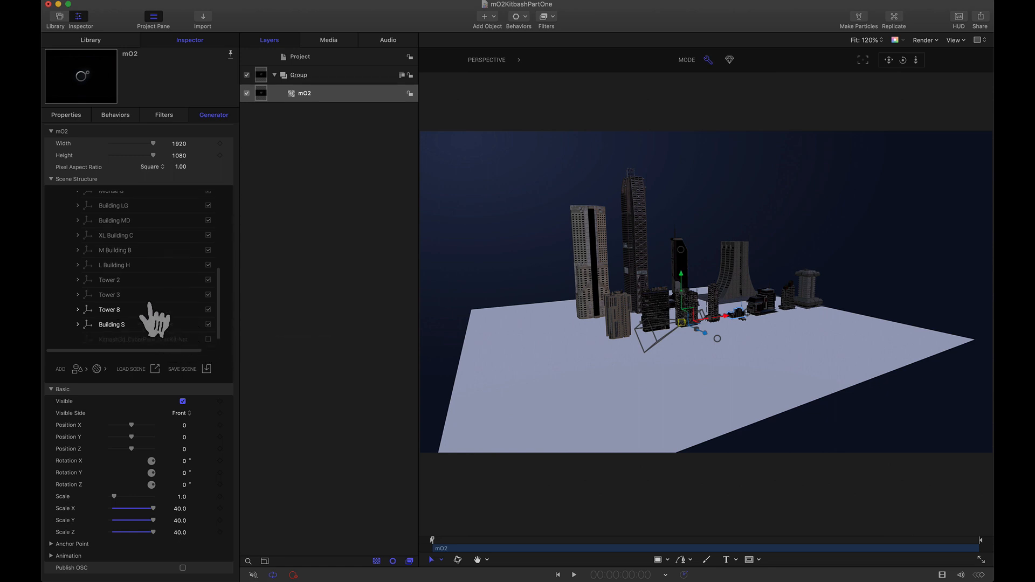
Step: Move Tower C along the X axis to a position of about -51.76
{"action": "scroll", "coordinate": [154, 321], "scroll_direction": "up", "scroll_amount": 4}
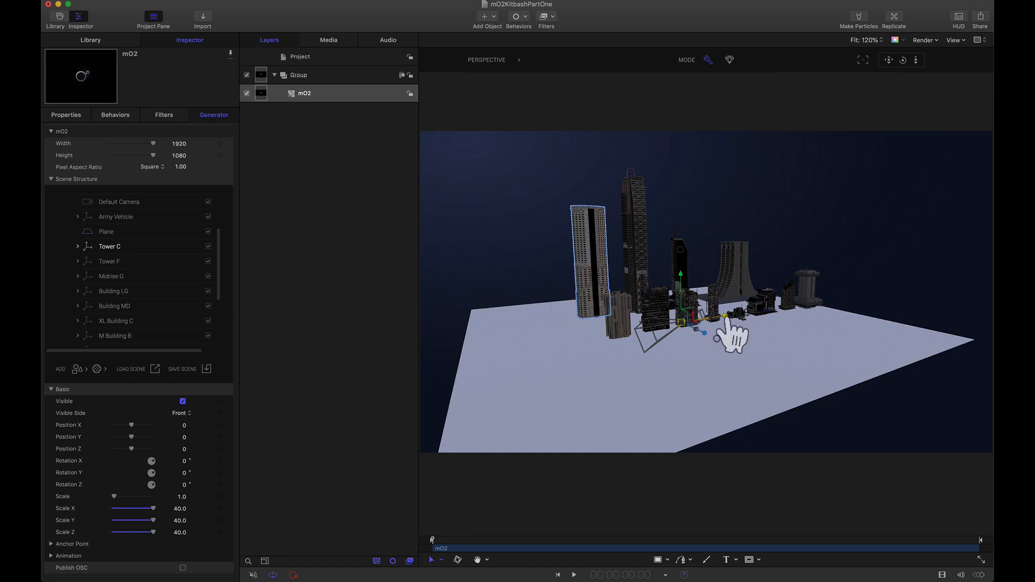
{"action": "left_click_drag", "start_coordinate": [732, 336], "coordinate": [590, 358]}
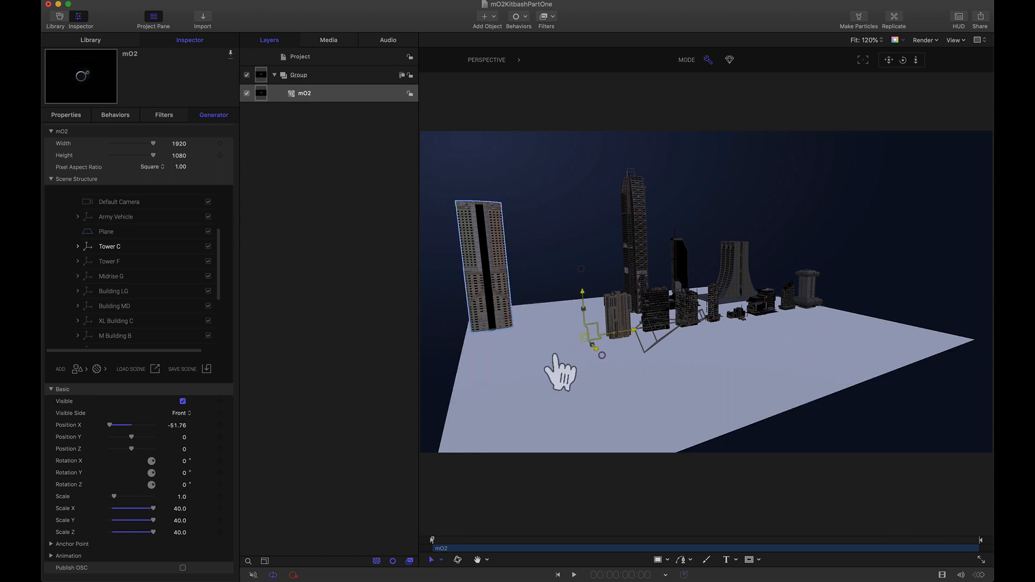
Step: Set Tower C's anchor point alignment to Set Center and after that to Set Bottom
{"action": "left_click", "coordinate": [51, 544]}
{"action": "scroll", "coordinate": [81, 528], "scroll_direction": "down", "scroll_amount": 2}
{"action": "left_click", "coordinate": [193, 512]}
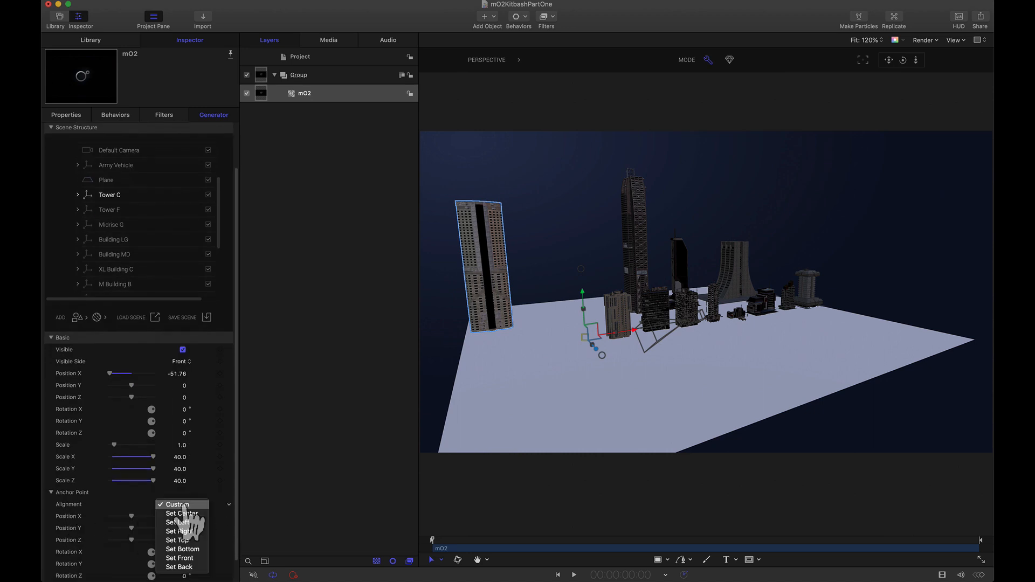
{"action": "left_click", "coordinate": [185, 516]}
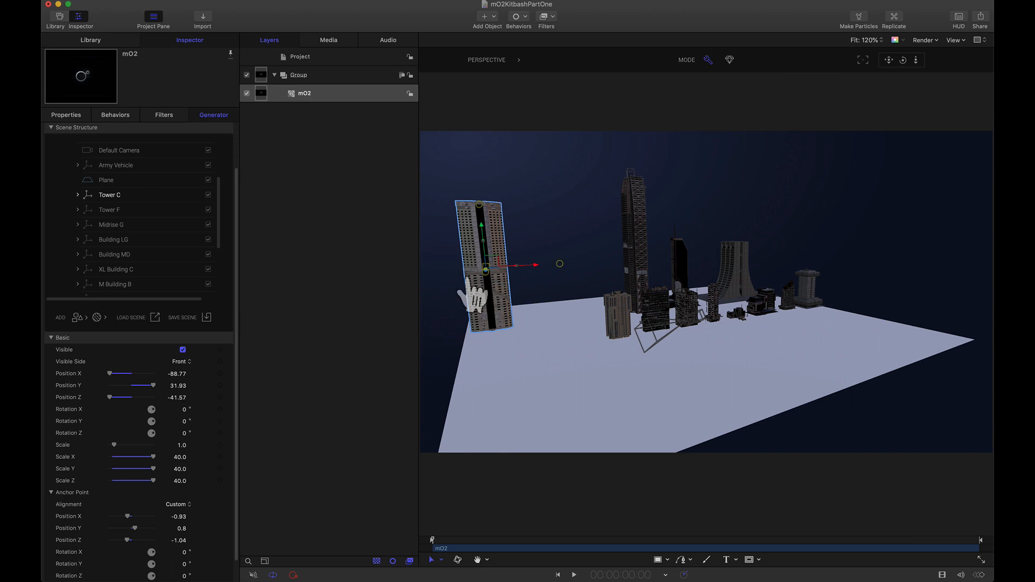
{"action": "left_click", "coordinate": [175, 507]}
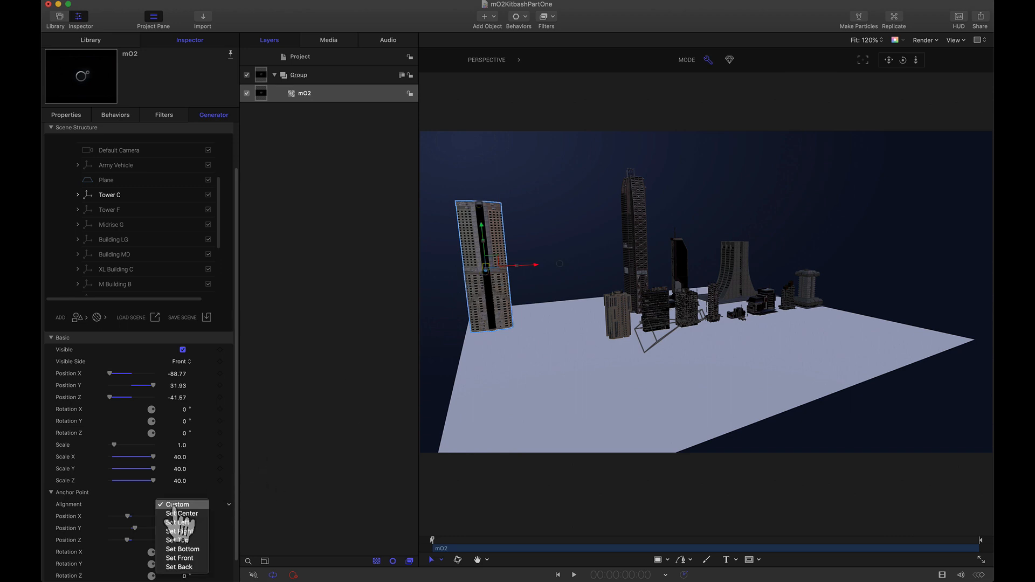
{"action": "left_click", "coordinate": [180, 550]}
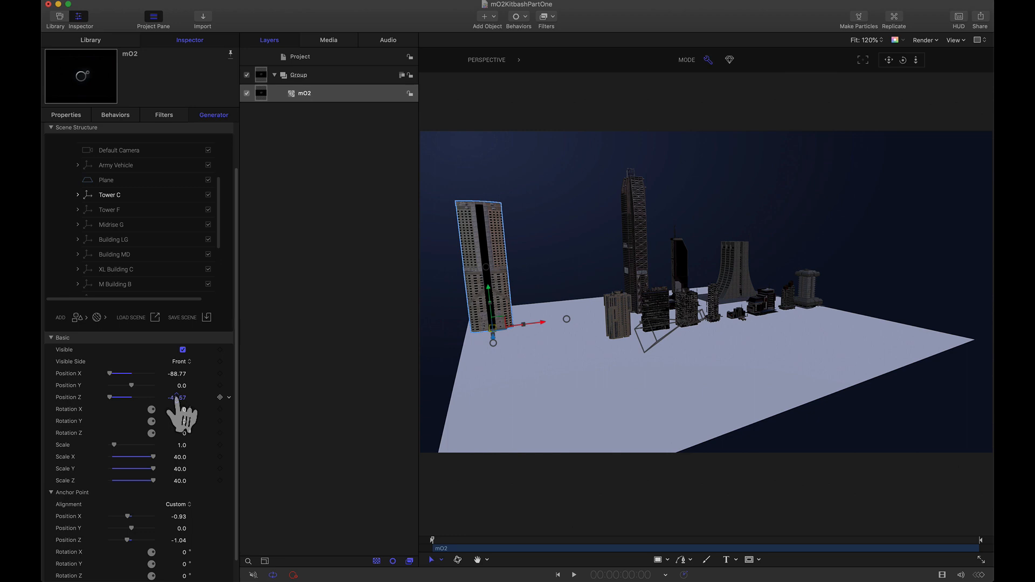
Step: Reset Tower C's X and Z positions to 0, and move it across the plane to about X 86.35, Z 63.77
{"action": "type", "text": "0"}
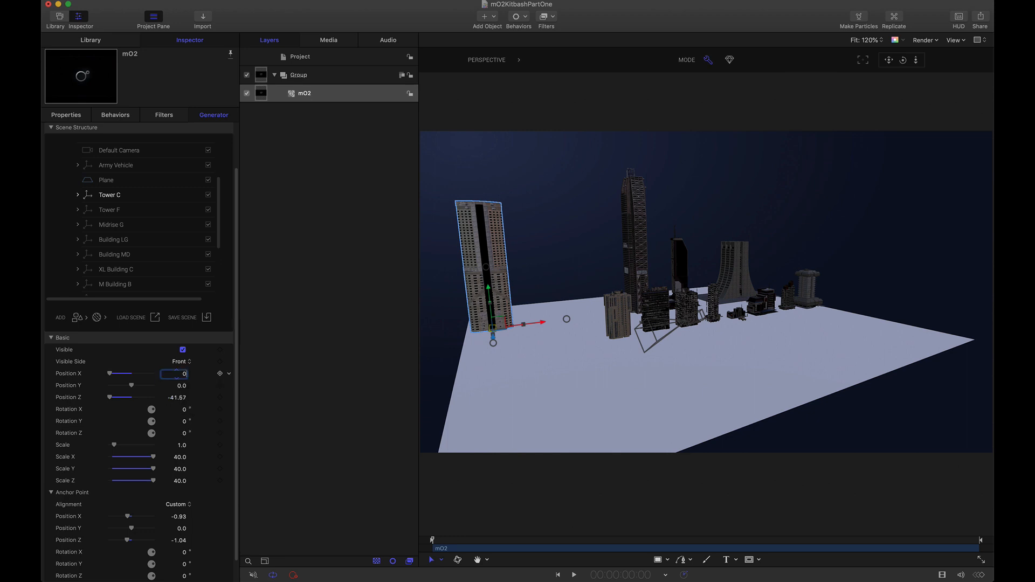
{"action": "key", "text": "Tab"}
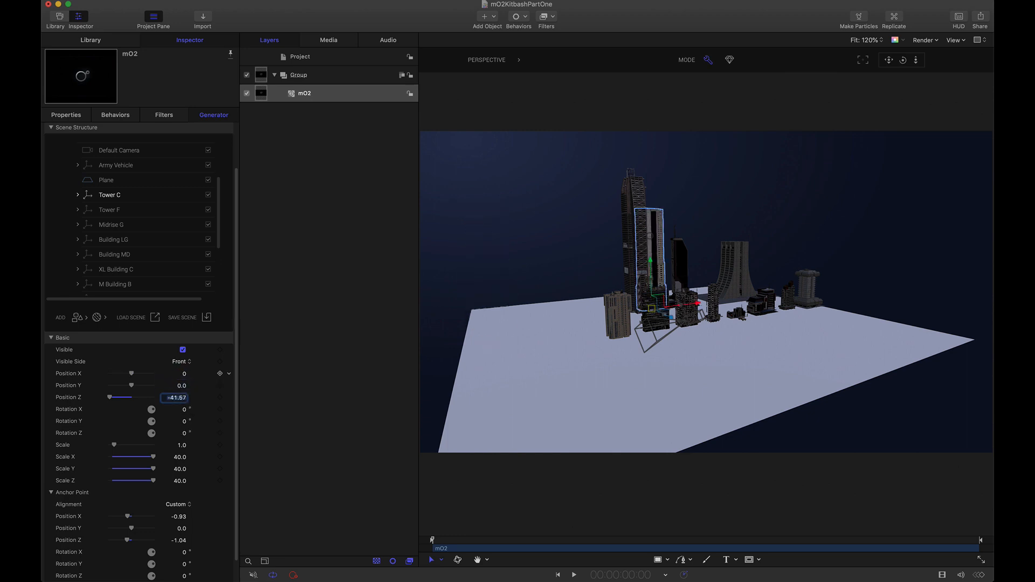
{"action": "key", "text": "Return"}
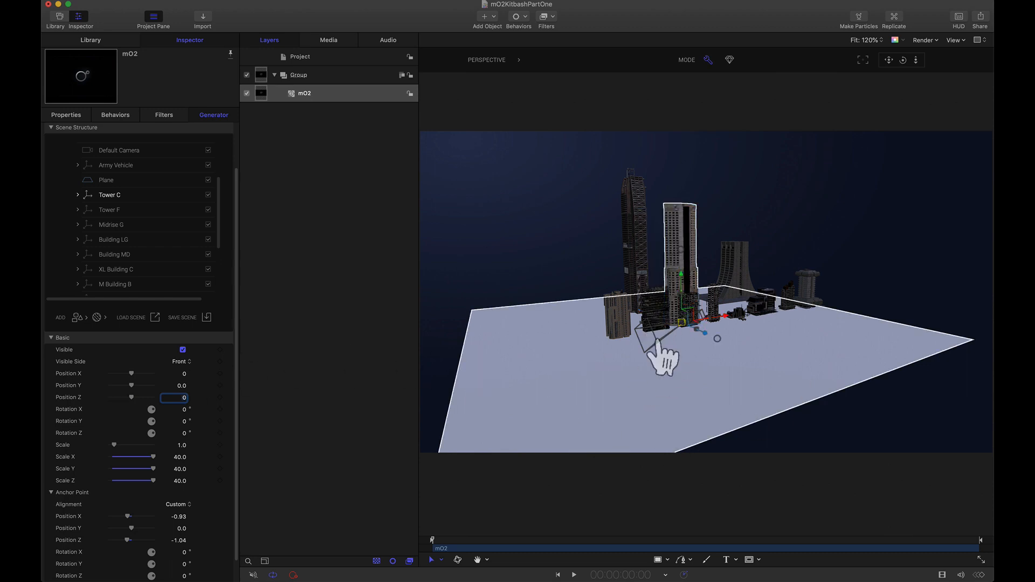
{"action": "left_click_drag", "start_coordinate": [705, 334], "coordinate": [911, 330]}
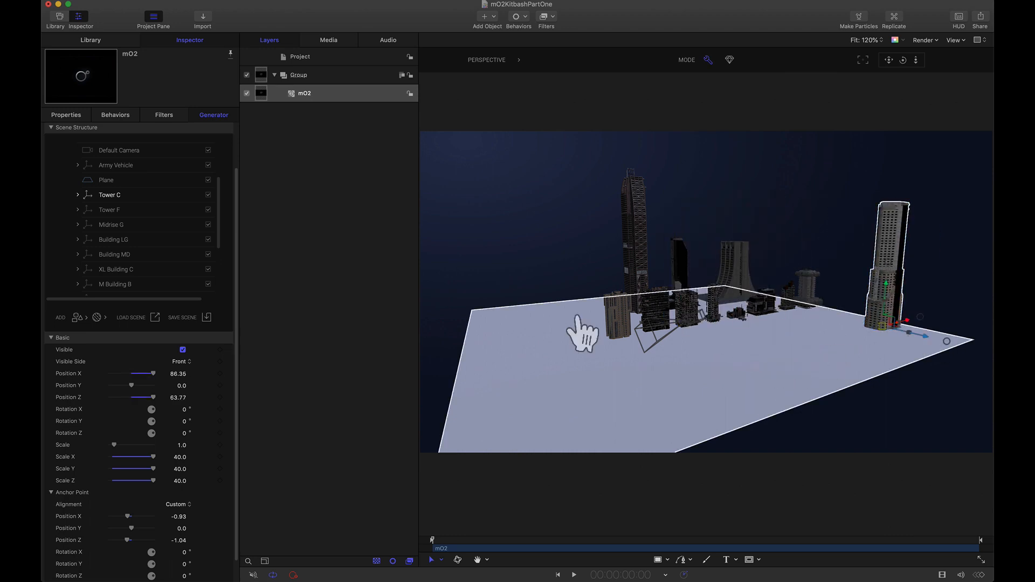
Step: Set Tower F's anchor point alignment to Set Bottom
{"action": "left_click", "coordinate": [108, 210]}
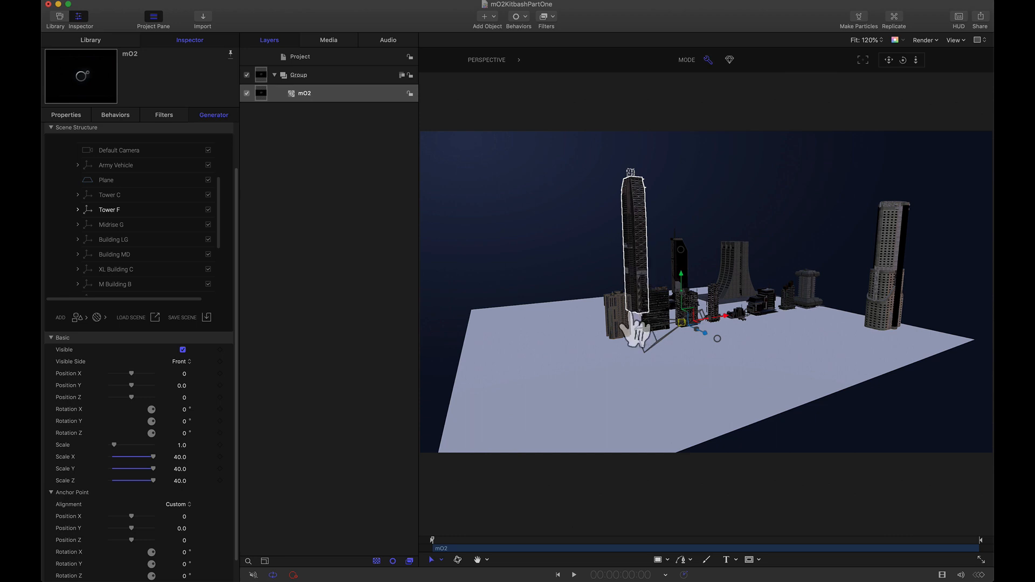
{"action": "left_click", "coordinate": [171, 507]}
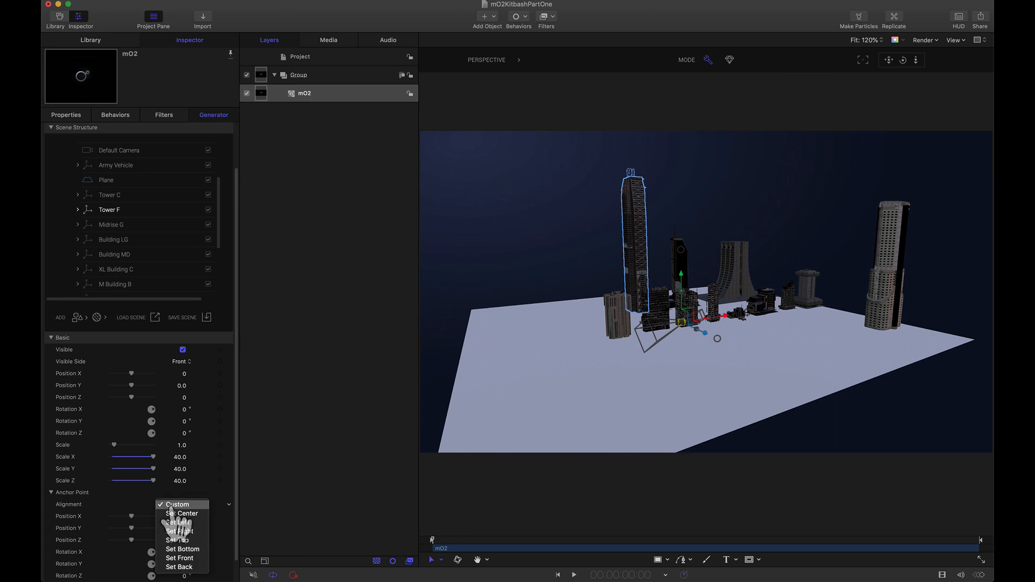
{"action": "left_click", "coordinate": [181, 550]}
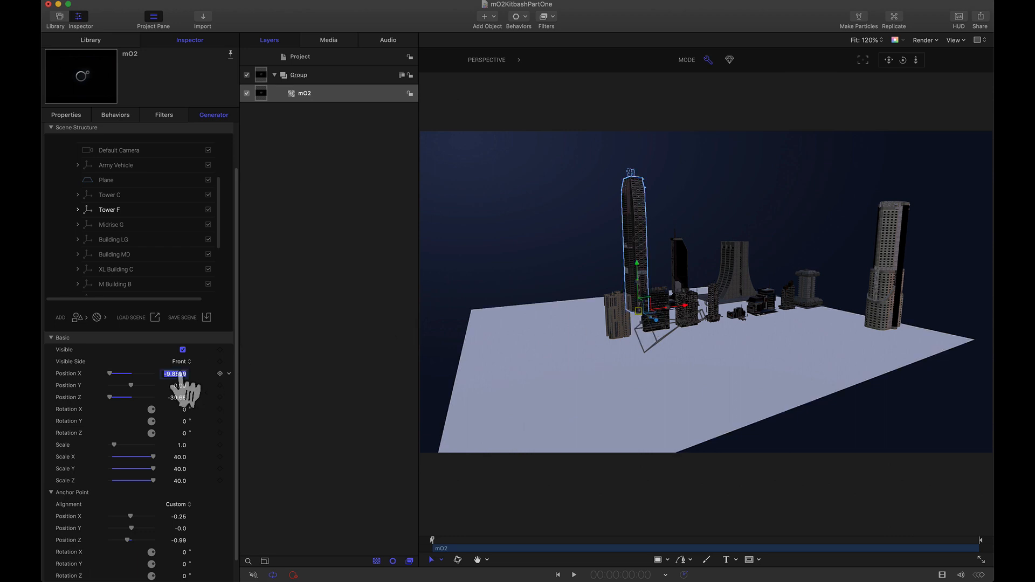
Step: Reset Tower F's X and Z positions to 0, and move it beside Tower C to about X 80.34, Z 83.72
{"action": "type", "text": "0"}
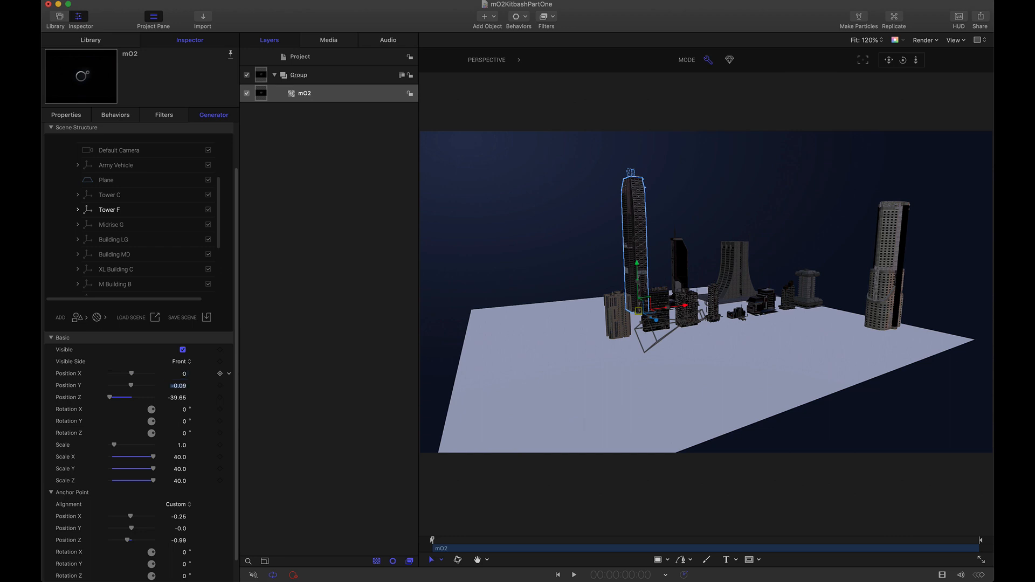
{"action": "key", "text": "Tab"}
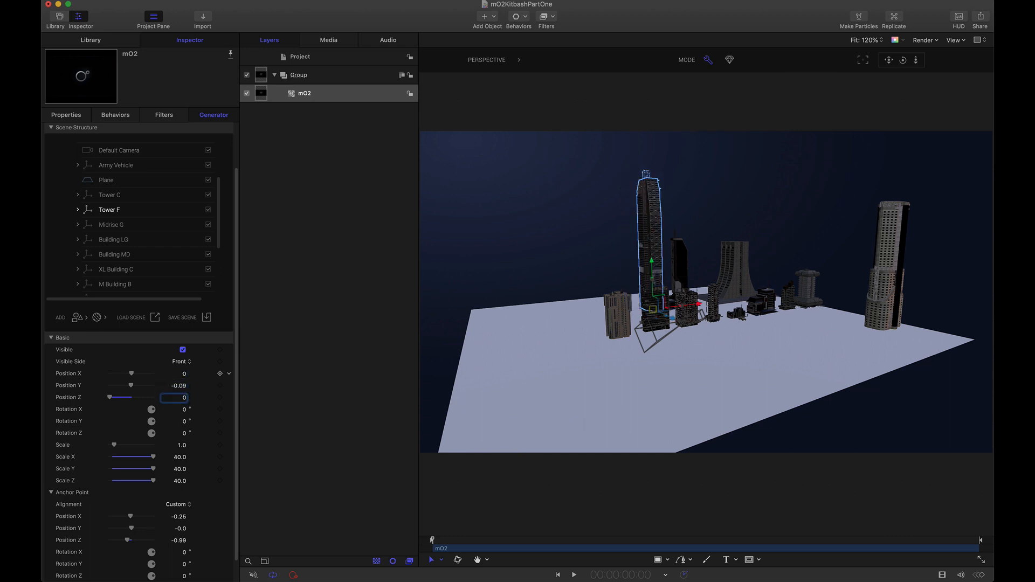
{"action": "key", "text": "Return"}
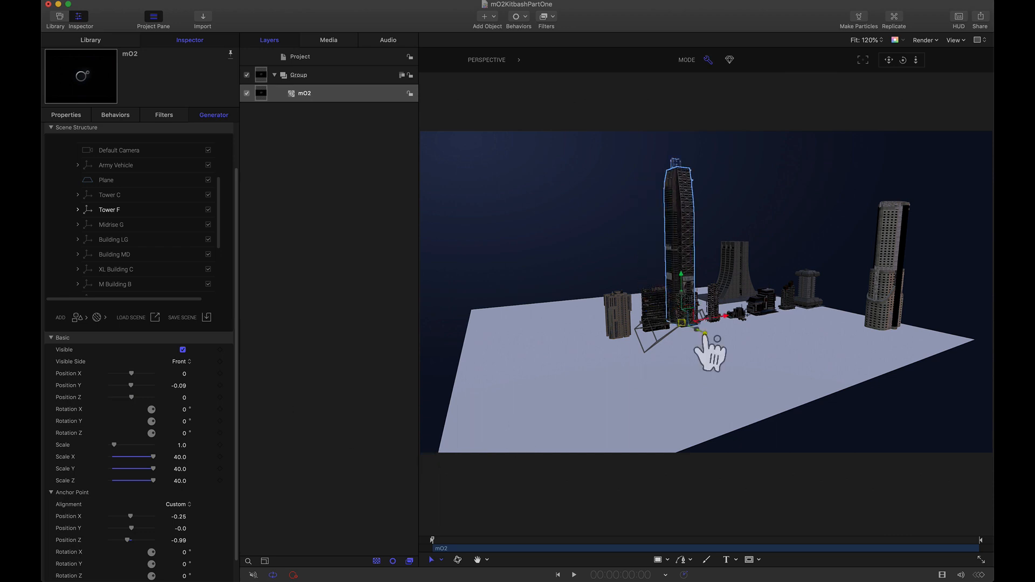
{"action": "left_click_drag", "start_coordinate": [705, 336], "coordinate": [924, 302]}
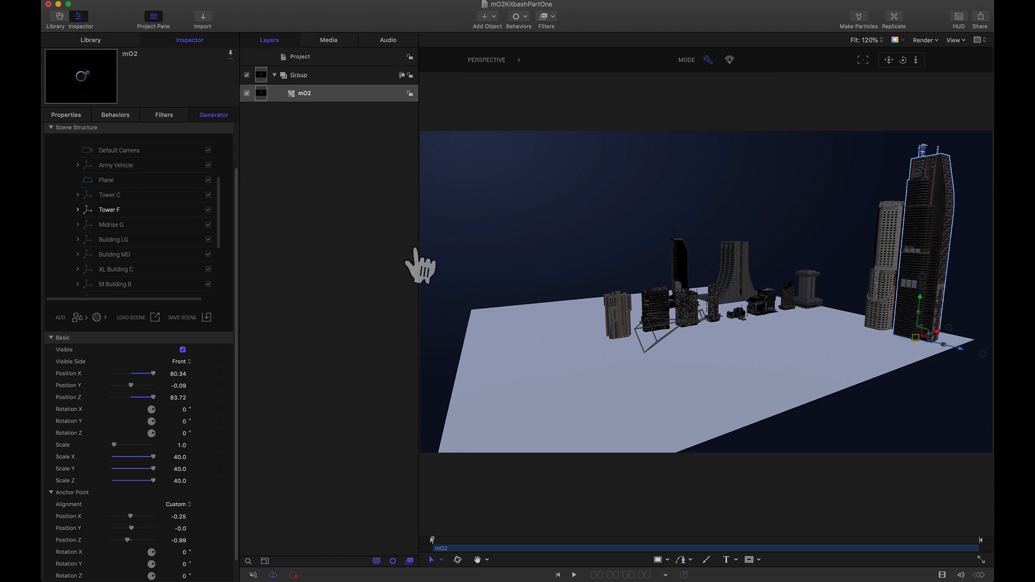
Step: Set Midrise G's anchor point alignment to Set Bottom and move the building to about X 78.08, Z 42.12
{"action": "left_click", "coordinate": [111, 224]}
{"action": "left_click", "coordinate": [178, 504]}
{"action": "left_click", "coordinate": [187, 550]}
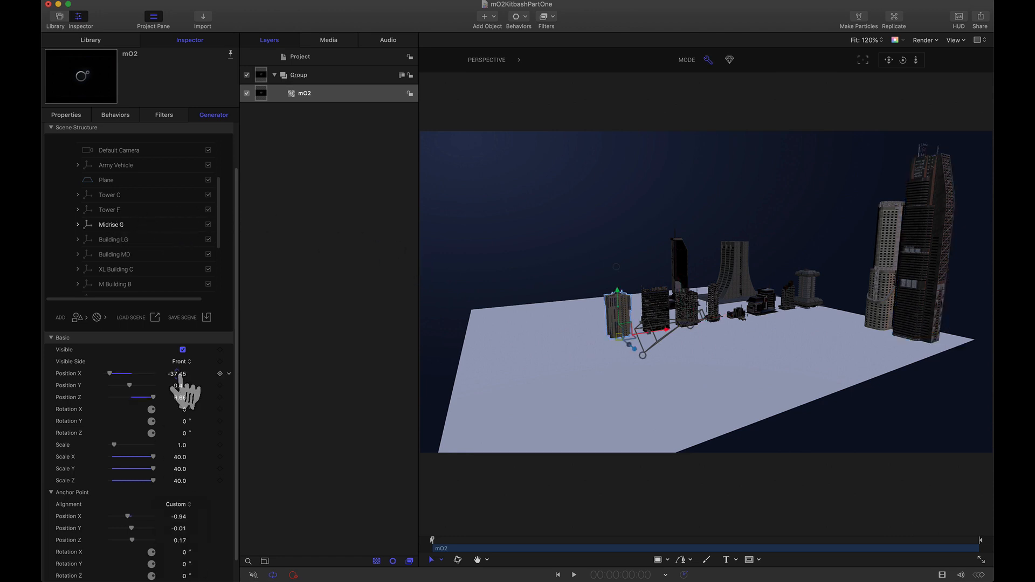
{"action": "left_click_drag", "start_coordinate": [666, 328], "coordinate": [823, 315]}
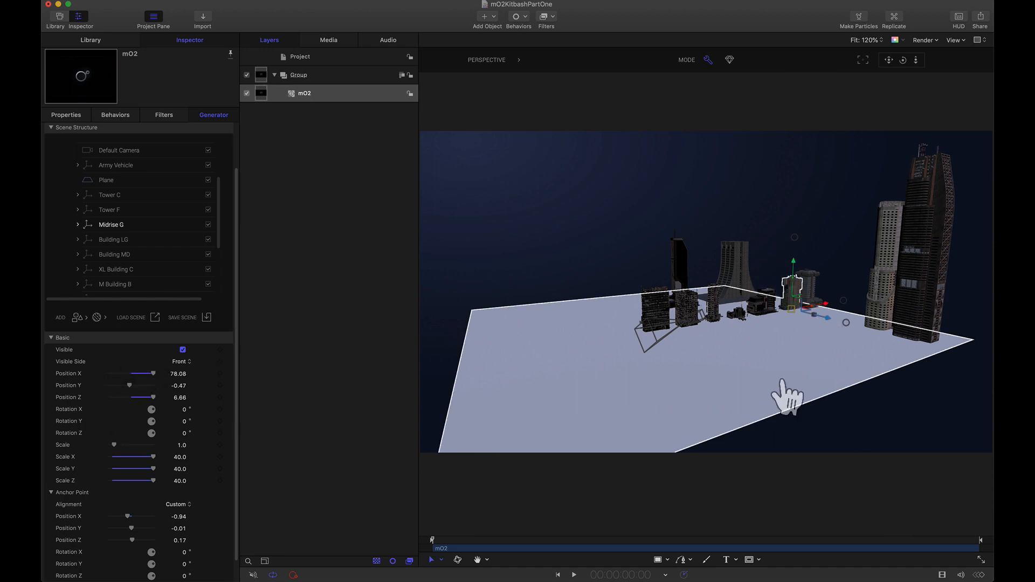
{"action": "left_click_drag", "start_coordinate": [829, 319], "coordinate": [885, 361]}
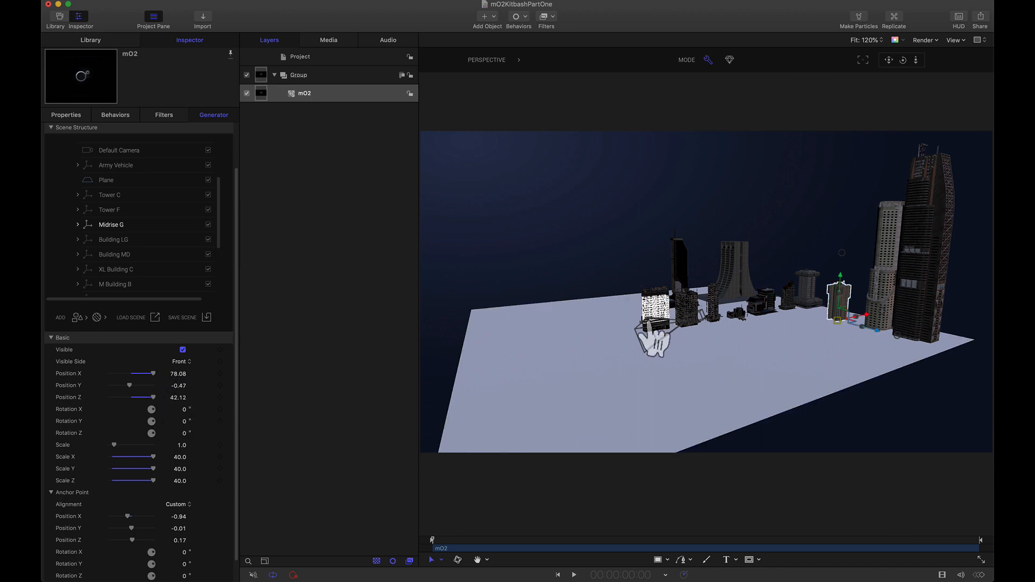
Step: Set Building LG's anchor point alignment to Set Bottom, and reposition Building LG behind XL Building C and Building MD in front of Tower C
{"action": "left_click", "coordinate": [132, 241]}
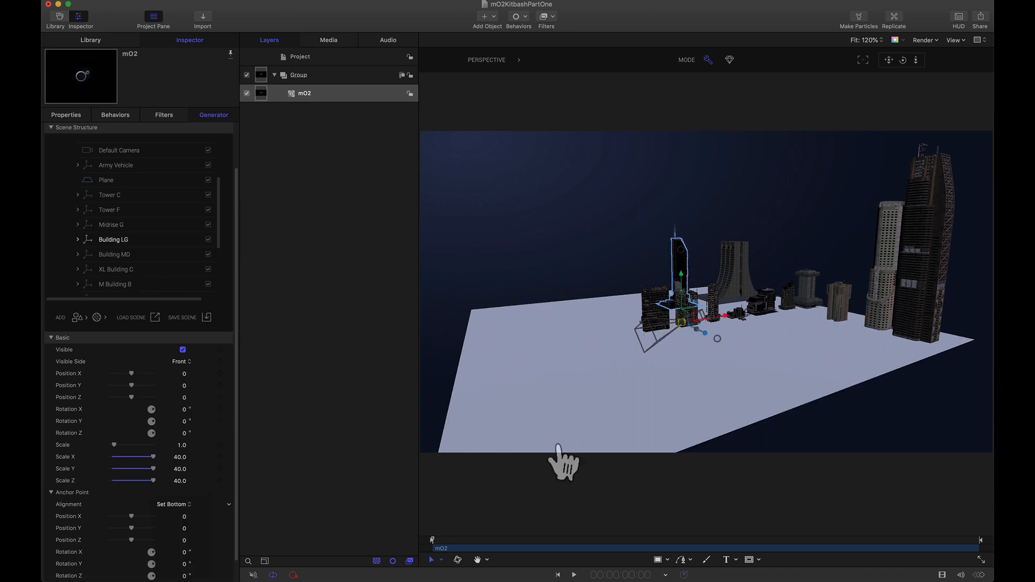
{"action": "left_click_drag", "start_coordinate": [715, 302], "coordinate": [911, 382]}
{"action": "left_click", "coordinate": [115, 255]}
Step: Set XL Building C's anchor point alignment to Set Bottom and shift the building slightly along the plane's far edge
{"action": "left_click", "coordinate": [116, 269]}
{"action": "left_click", "coordinate": [178, 505]}
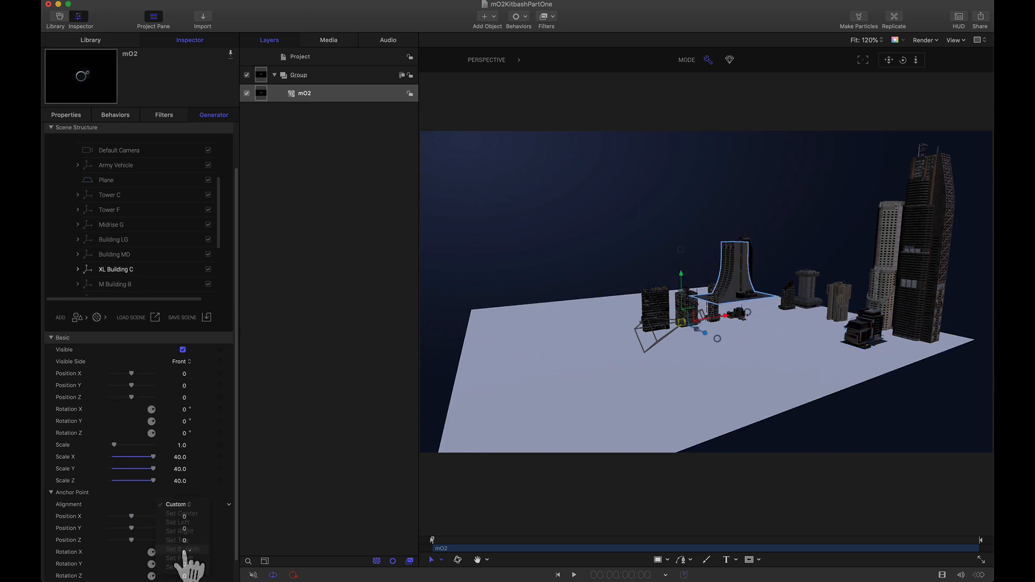
{"action": "left_click", "coordinate": [186, 546]}
{"action": "left_click_drag", "start_coordinate": [764, 301], "coordinate": [739, 294]}
Step: Set M Building B's anchor point alignment to Set Bottom and reposition the building on the plane
{"action": "left_click", "coordinate": [119, 284]}
{"action": "left_click", "coordinate": [178, 505]}
{"action": "left_click_drag", "start_coordinate": [820, 303], "coordinate": [808, 308]}
{"action": "mouse_move", "coordinate": [804, 316]}
{"action": "left_mouse_down"}
{"action": "mouse_move", "coordinate": [844, 334]}
{"action": "mouse_move", "coordinate": [819, 306]}
{"action": "left_mouse_up"}
Step: Set L Building H's anchor point alignment to Set Bottom
{"action": "scroll", "coordinate": [119, 269], "scroll_direction": "down", "scroll_amount": 3}
{"action": "left_click", "coordinate": [115, 261]}
{"action": "left_click", "coordinate": [178, 505]}
{"action": "left_click", "coordinate": [187, 546]}
Step: Set Tower 2's anchor point alignment to Set Bottom and move the tower to a free spot on the plane
{"action": "left_click", "coordinate": [109, 275]}
{"action": "left_click", "coordinate": [178, 505]}
{"action": "left_click", "coordinate": [185, 549]}
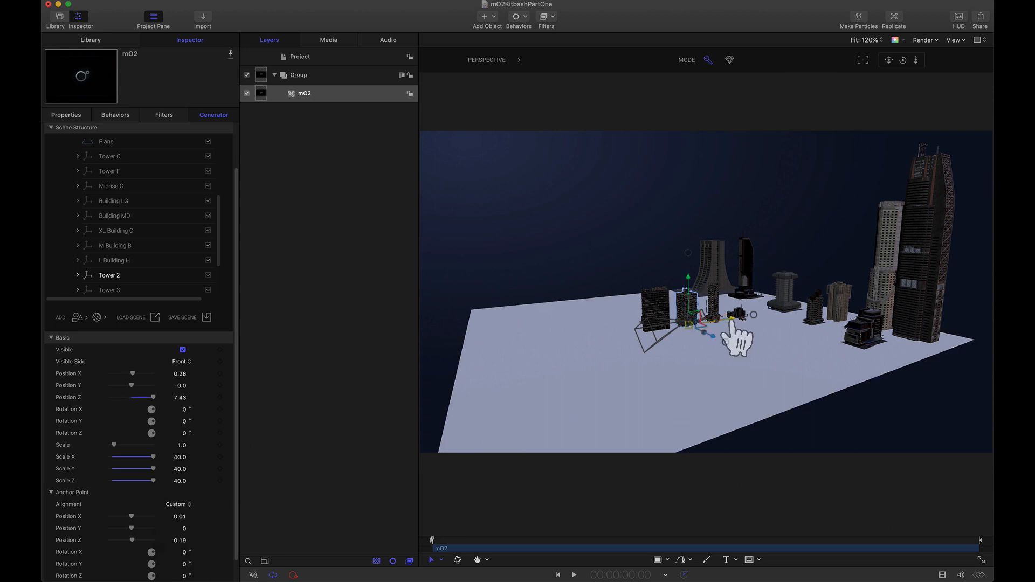
{"action": "left_click_drag", "start_coordinate": [732, 320], "coordinate": [688, 270]}
Step: Set Tower 3's anchor point alignment to Set Bottom and move the tower to about X 17.2, Z -67.58
{"action": "left_click", "coordinate": [110, 290]}
{"action": "left_click", "coordinate": [178, 505]}
{"action": "left_click", "coordinate": [187, 550]}
Step: Set Tower 8's anchor point alignment to Set Bottom and move the tower in front of XL Building C
{"action": "scroll", "coordinate": [131, 273], "scroll_direction": "down", "scroll_amount": 3}
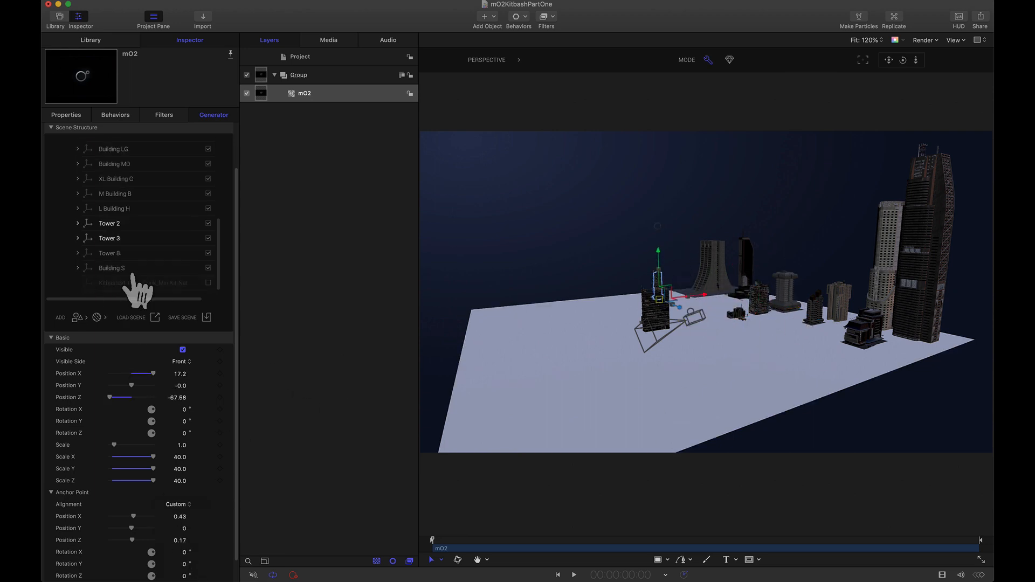
{"action": "left_click", "coordinate": [113, 253]}
{"action": "left_click", "coordinate": [177, 505]}
{"action": "left_click", "coordinate": [186, 550]}
{"action": "left_click_drag", "start_coordinate": [700, 323], "coordinate": [779, 312]}
Step: Set Building S's anchor point alignment to Set Bottom and its Position X and Z to 0
{"action": "left_click", "coordinate": [107, 268]}
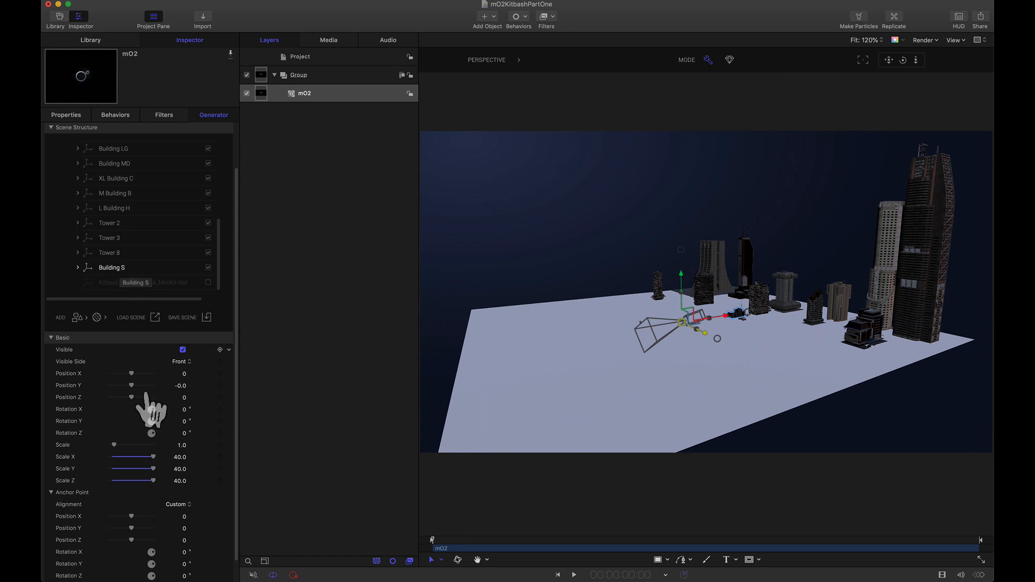
{"action": "left_click", "coordinate": [178, 505]}
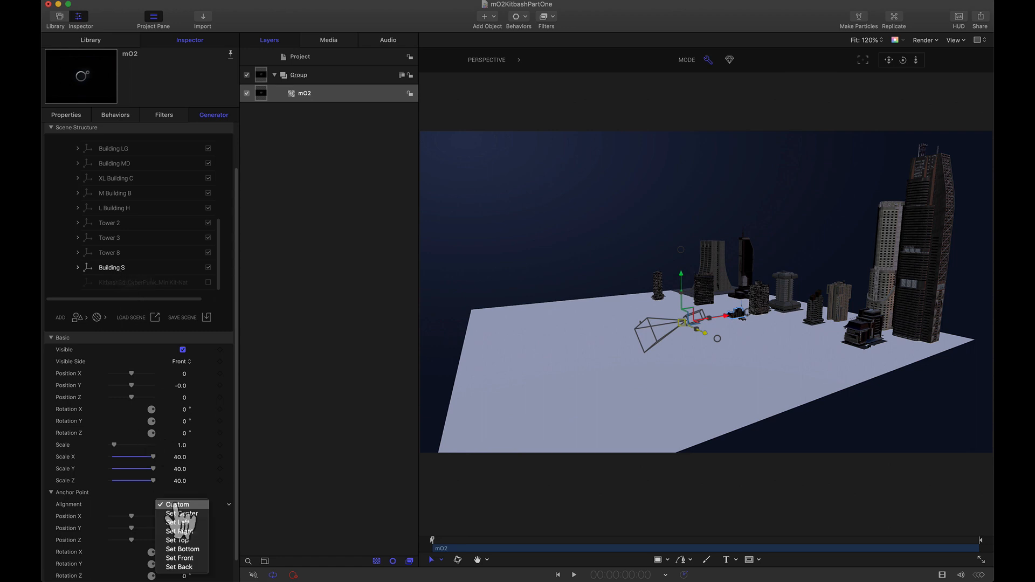
{"action": "left_click", "coordinate": [186, 550]}
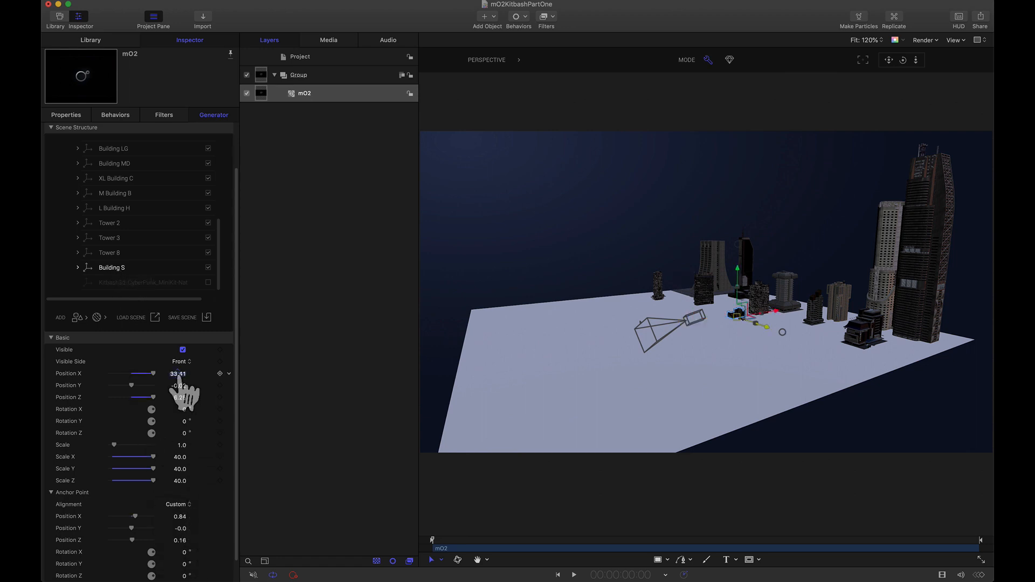
{"action": "type", "text": "0"}
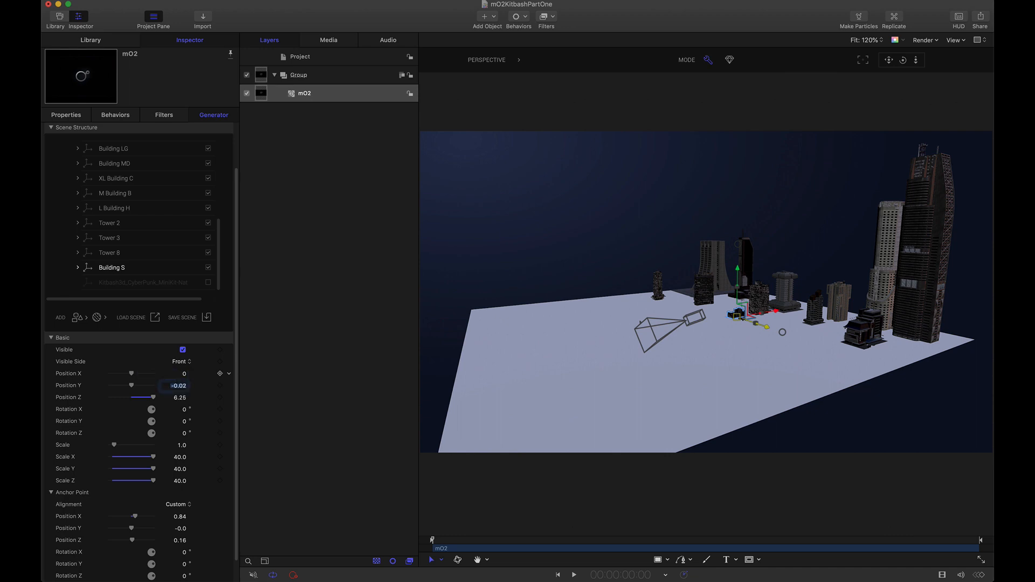
{"action": "key", "text": "Tab"}
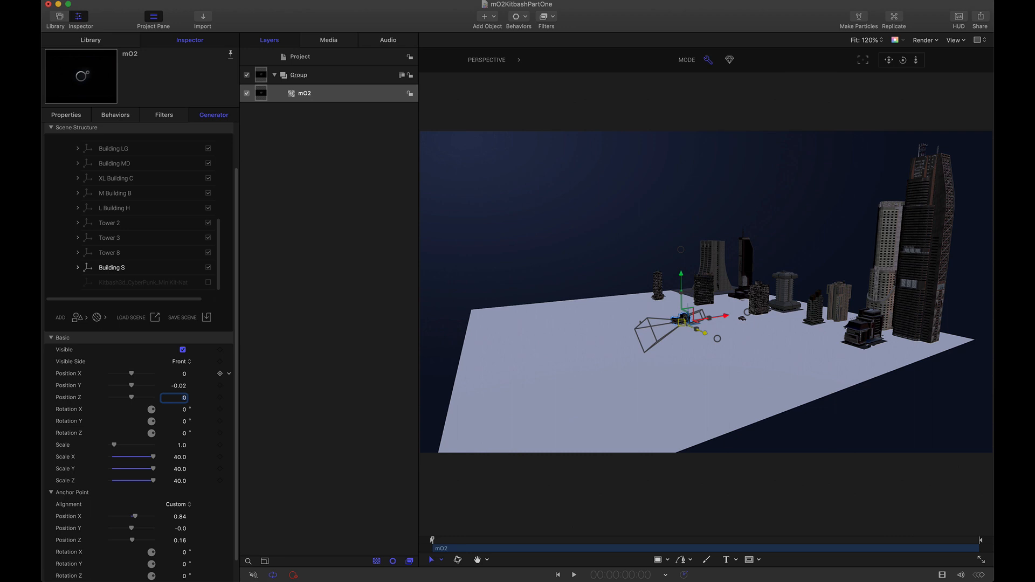
Step: Frame Building S up close, expand its contents and select the PaintedMetal part on the bollard in front
{"action": "left_click", "coordinate": [108, 269]}
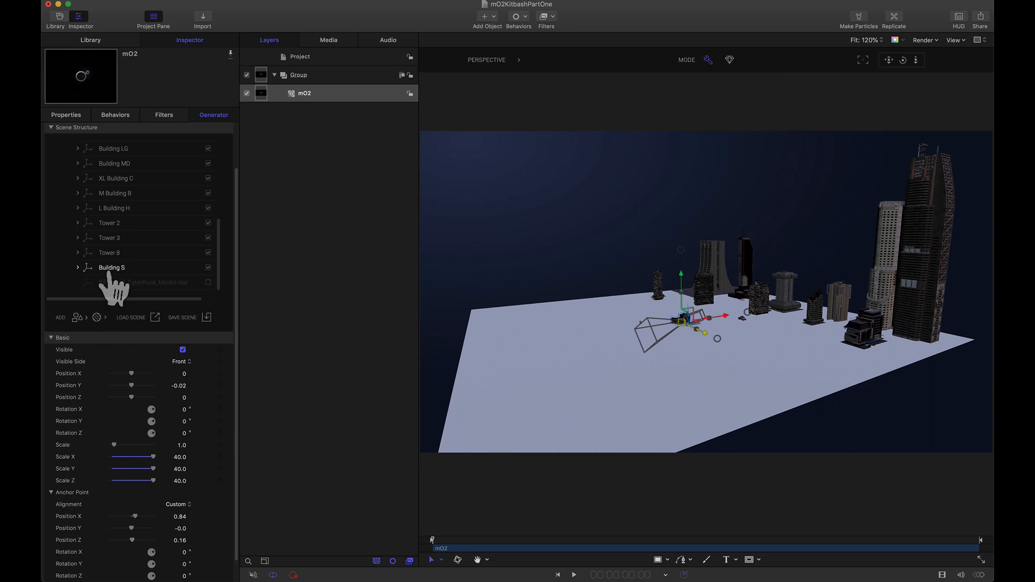
{"action": "left_click", "coordinate": [863, 60]}
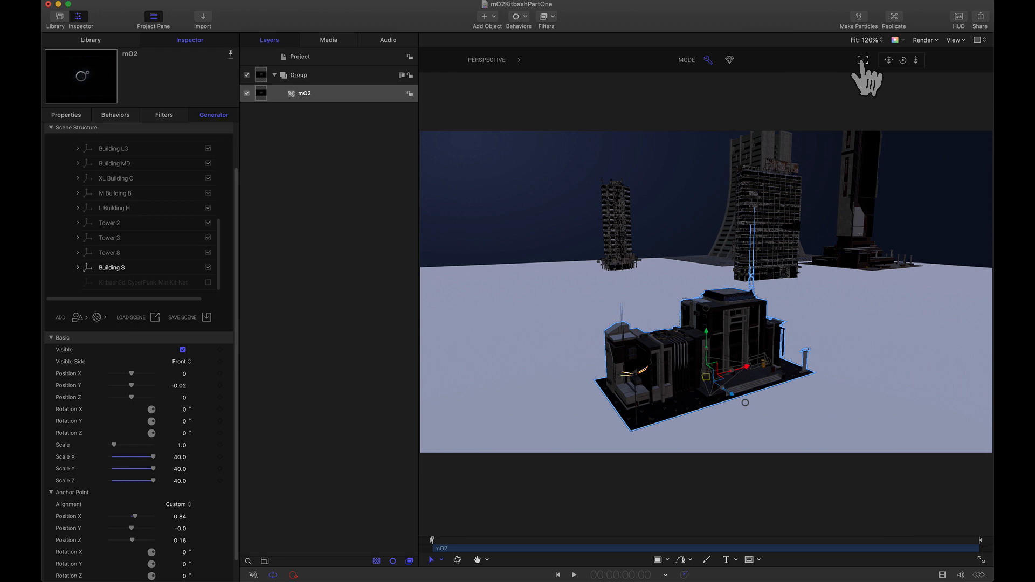
{"action": "left_click", "coordinate": [77, 268]}
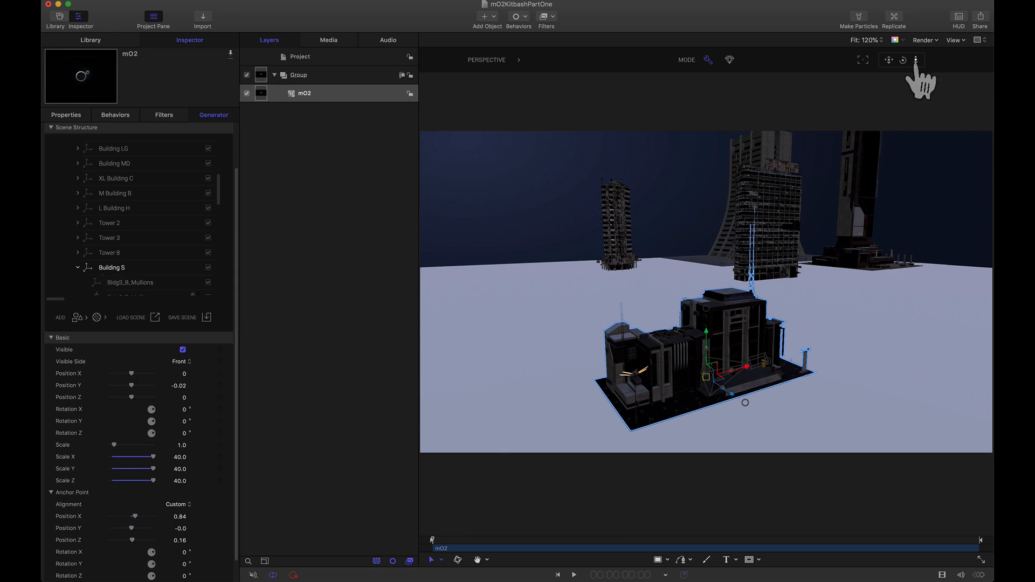
{"action": "left_click_drag", "start_coordinate": [916, 60], "coordinate": [903, 41]}
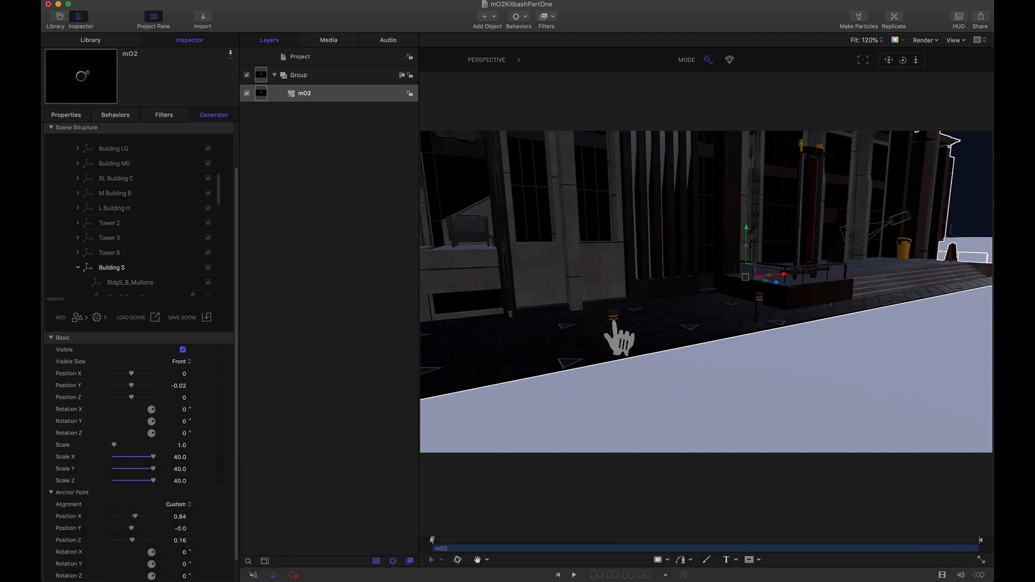
{"action": "left_click", "coordinate": [614, 321]}
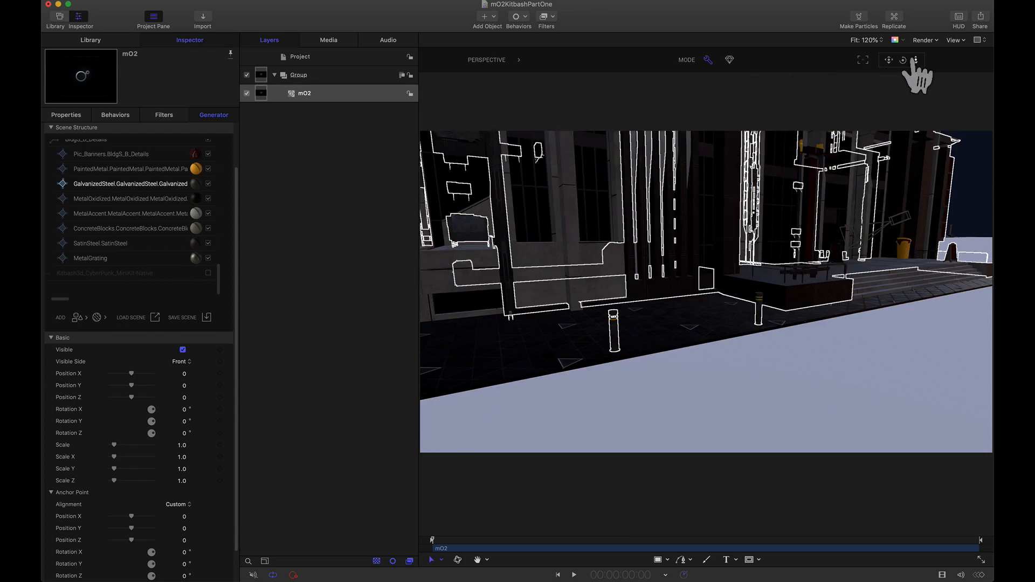
{"action": "left_click_drag", "start_coordinate": [916, 62], "coordinate": [915, 40]}
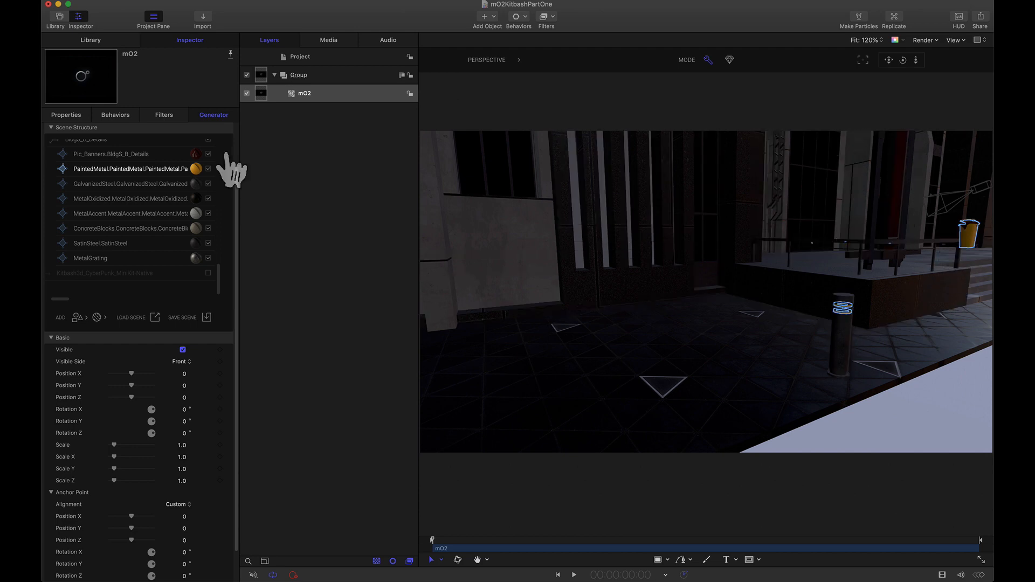
Step: Give the PaintedMetal material a green illuminance color with an intensity of 5.05
{"action": "left_click", "coordinate": [197, 169]}
{"action": "left_click", "coordinate": [203, 169]}
{"action": "left_click", "coordinate": [198, 175]}
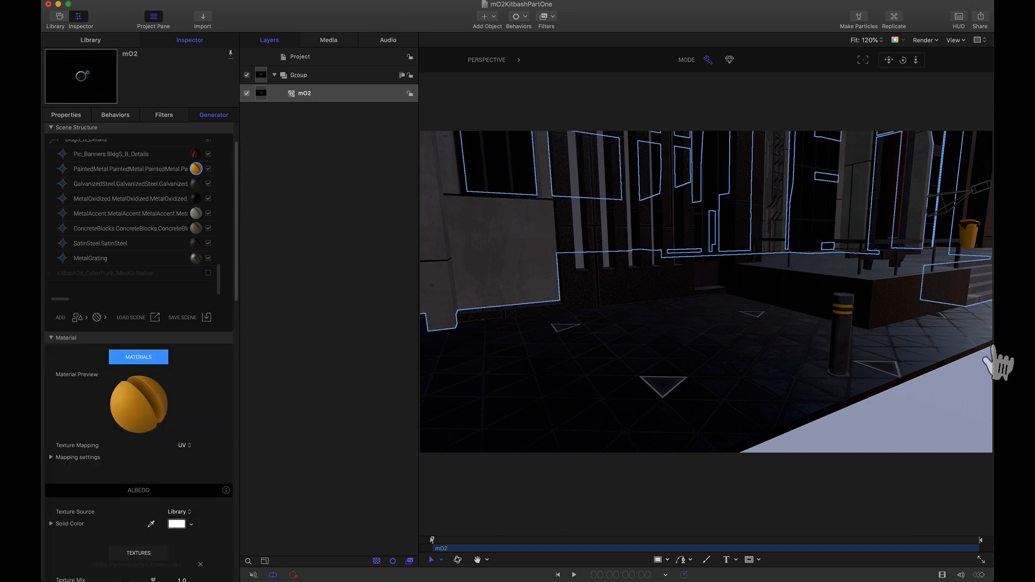
{"action": "scroll", "coordinate": [157, 459], "scroll_direction": "down", "scroll_amount": 10}
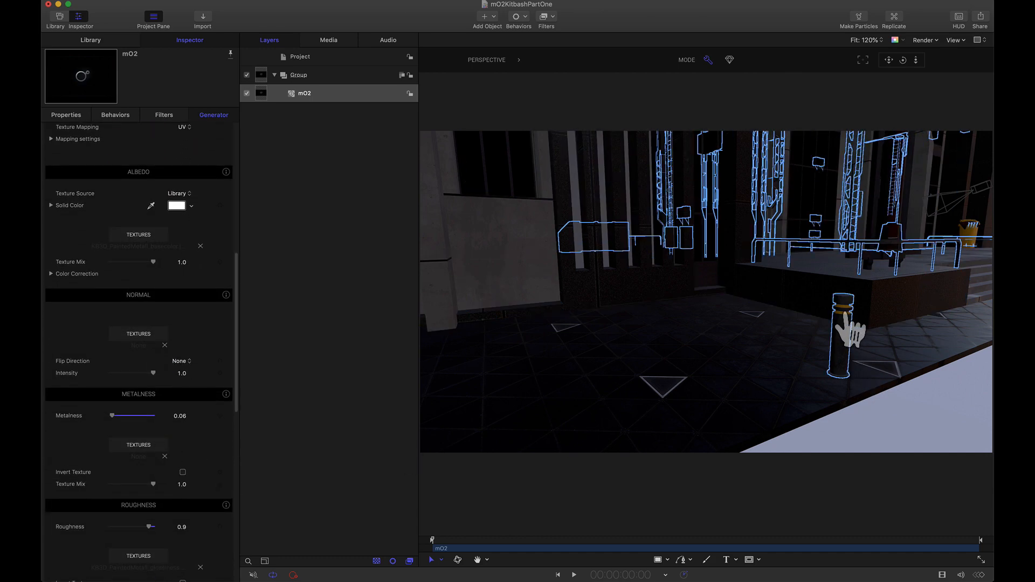
{"action": "scroll", "coordinate": [124, 478], "scroll_direction": "down", "scroll_amount": 5}
{"action": "scroll", "coordinate": [125, 479], "scroll_direction": "down", "scroll_amount": 1}
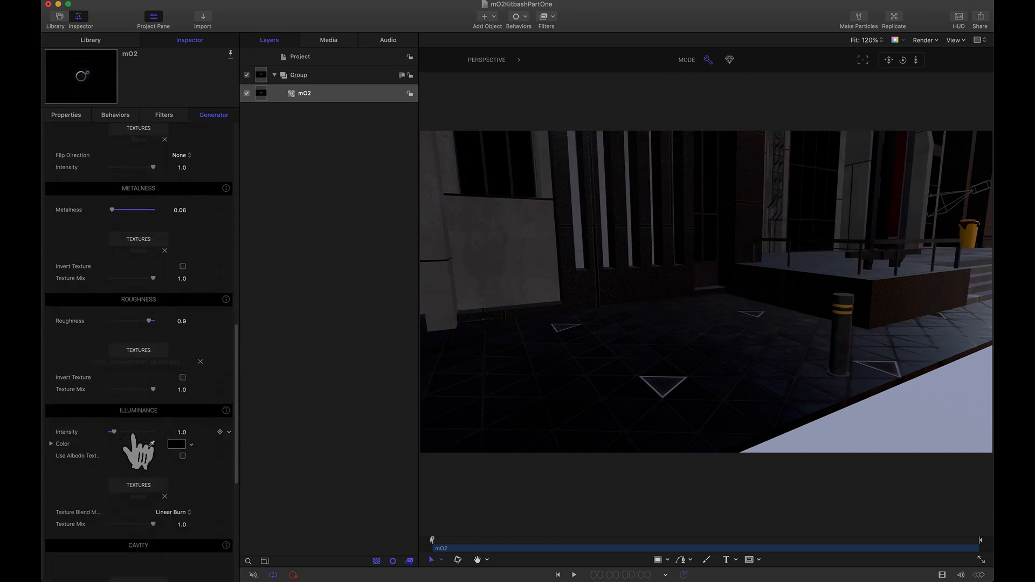
{"action": "left_click", "coordinate": [177, 445]}
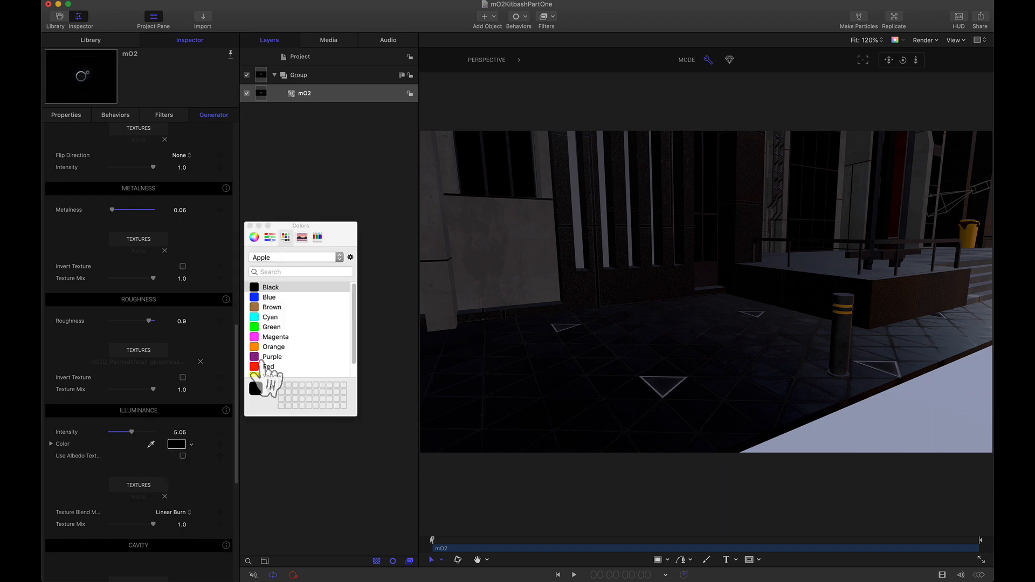
{"action": "left_click", "coordinate": [271, 327]}
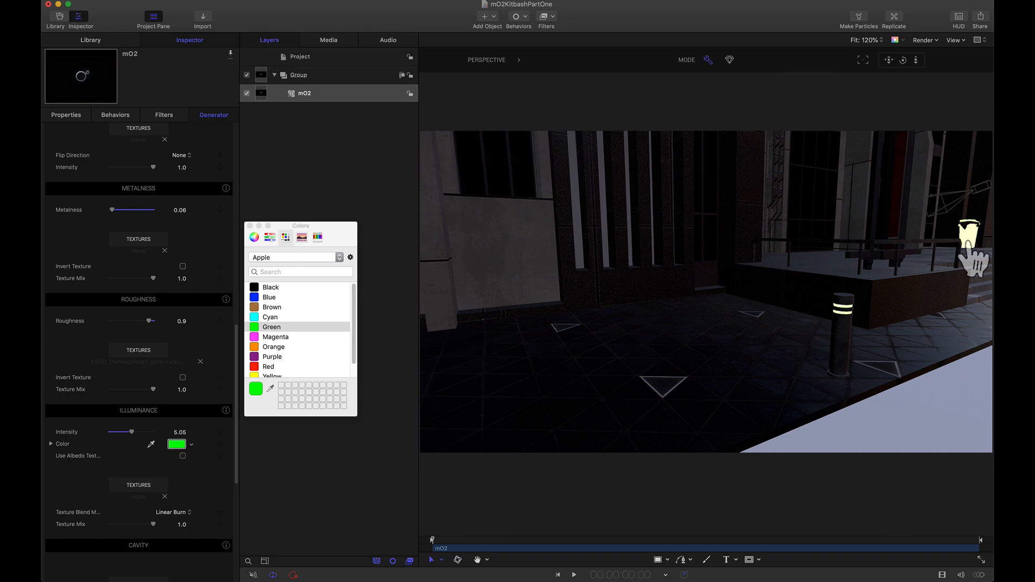
Step: Add a spot light to the scene with Building S selected as the insertion point
{"action": "left_click_drag", "start_coordinate": [916, 60], "coordinate": [889, 94]}
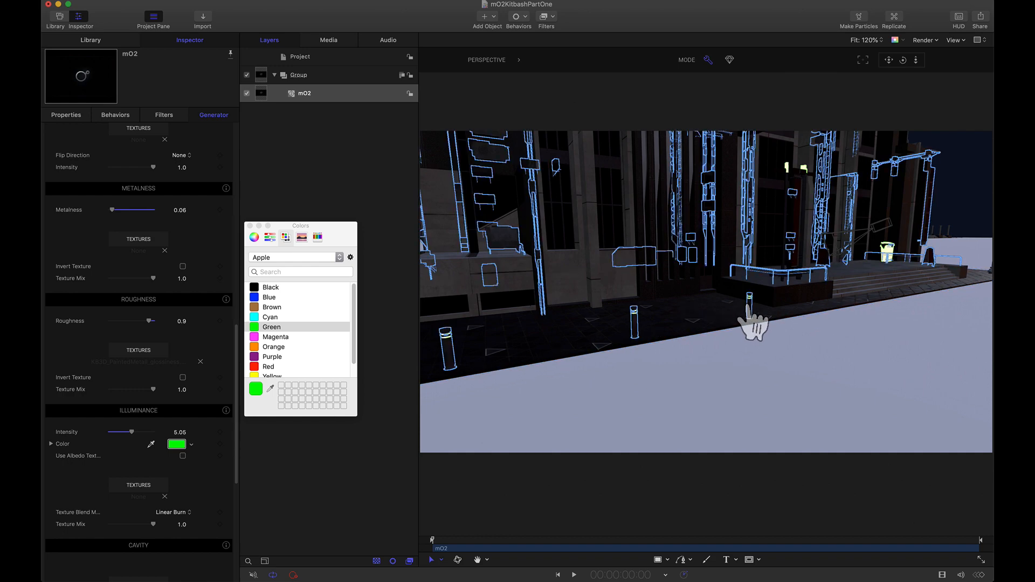
{"action": "left_click_drag", "start_coordinate": [916, 60], "coordinate": [963, 59]}
{"action": "left_click_drag", "start_coordinate": [890, 60], "coordinate": [866, 53]}
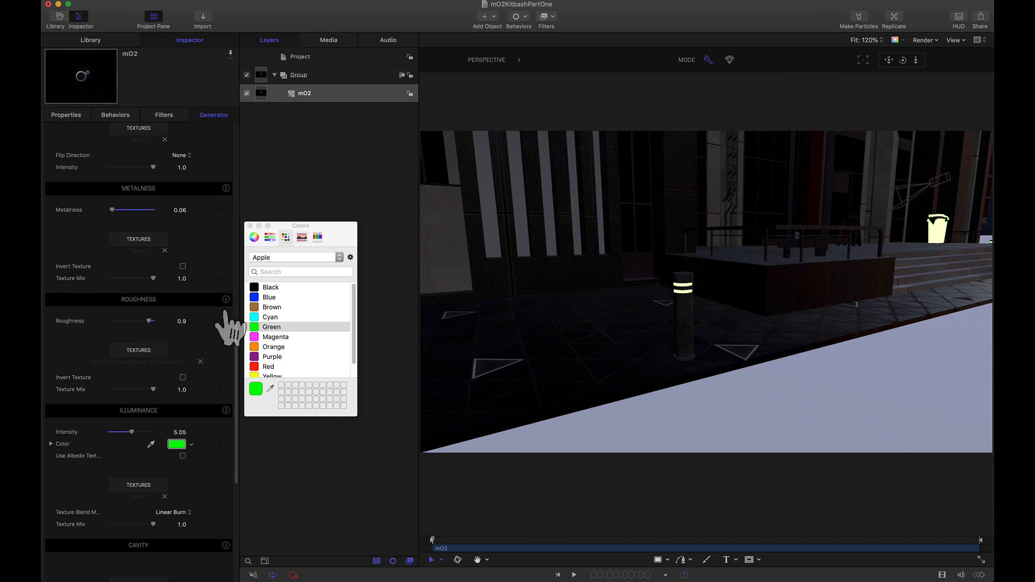
{"action": "scroll", "coordinate": [237, 329], "scroll_direction": "up", "scroll_amount": 10}
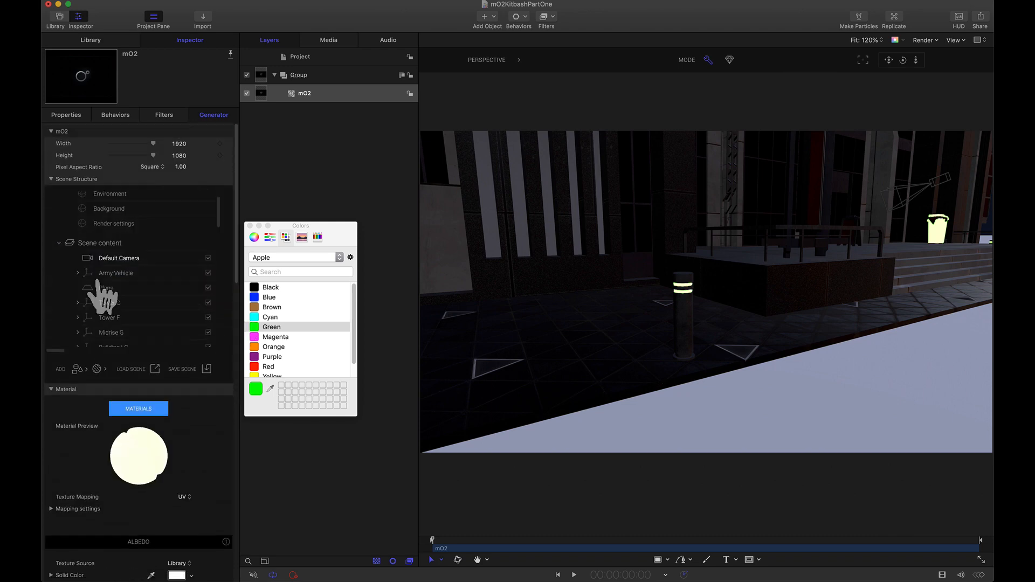
{"action": "scroll", "coordinate": [97, 295], "scroll_direction": "down", "scroll_amount": 8}
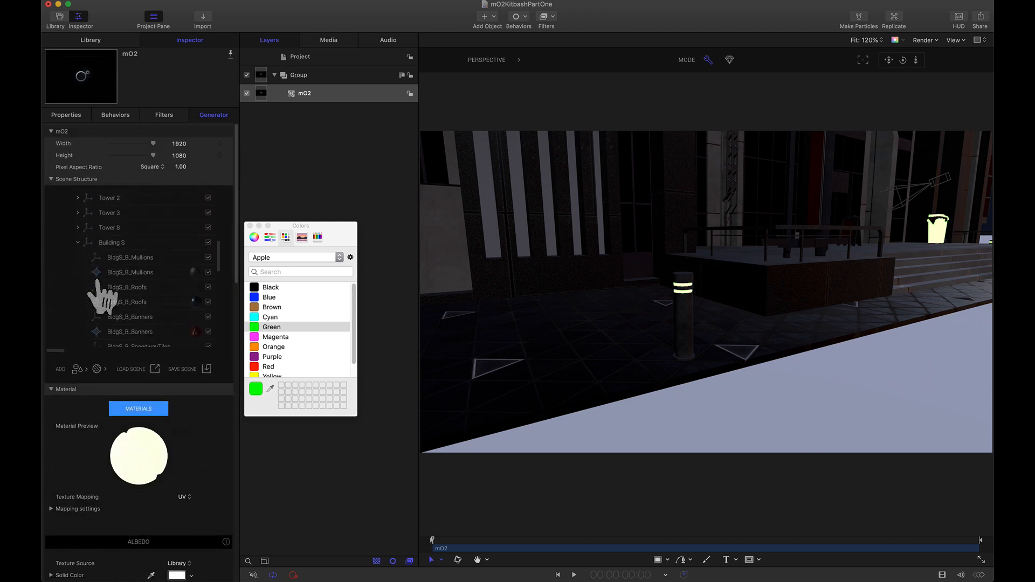
{"action": "left_click", "coordinate": [111, 242]}
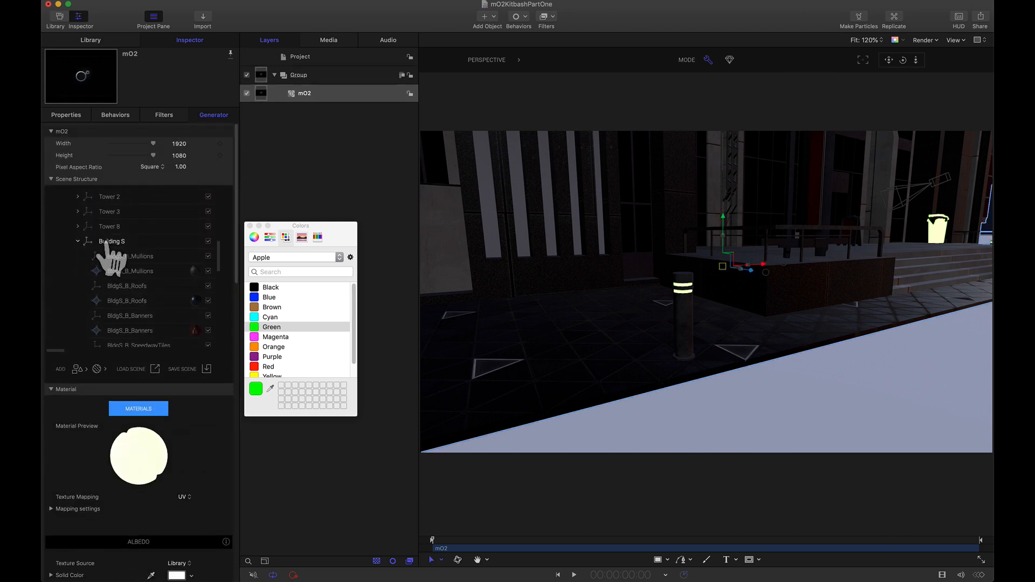
{"action": "left_click", "coordinate": [79, 369]}
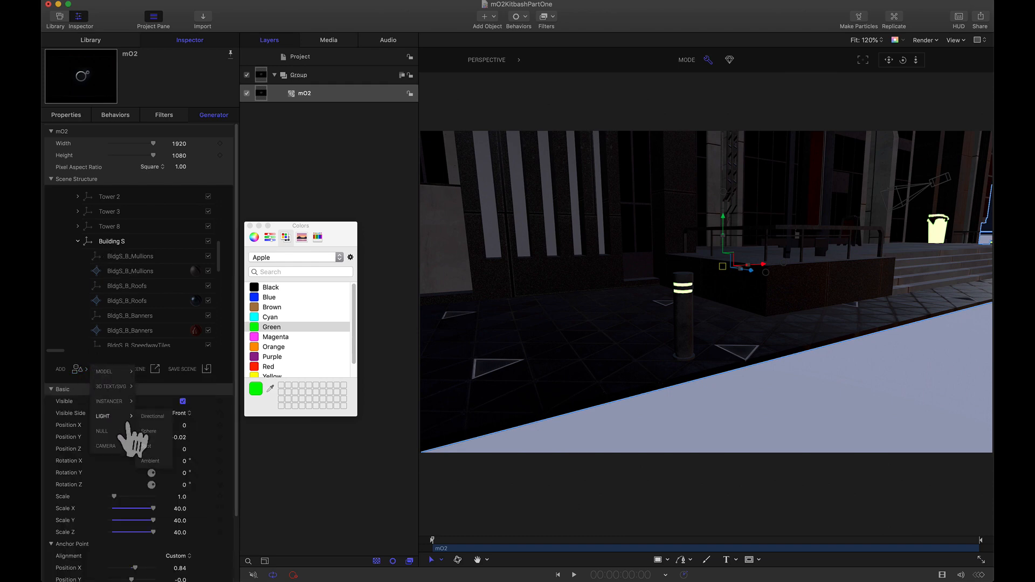
{"action": "left_click", "coordinate": [149, 431]}
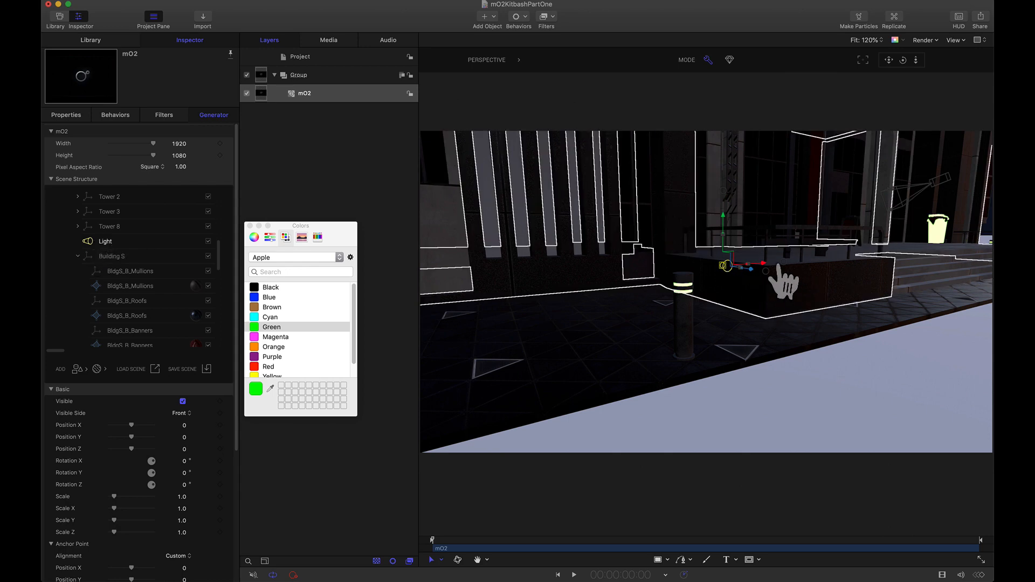
Step: Move the spot light to about X -2.4, Y 0.42, Z 2.01 and set its Rotation X to 90°
{"action": "left_click_drag", "start_coordinate": [760, 290], "coordinate": [906, 345]}
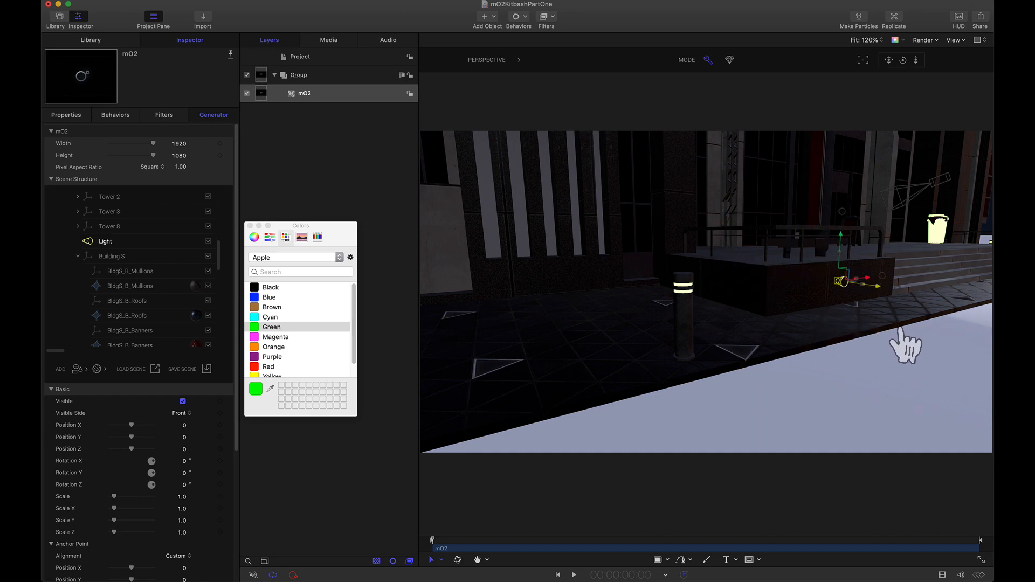
{"action": "left_click_drag", "start_coordinate": [872, 300], "coordinate": [672, 338]}
{"action": "left_click_drag", "start_coordinate": [597, 265], "coordinate": [601, 225]}
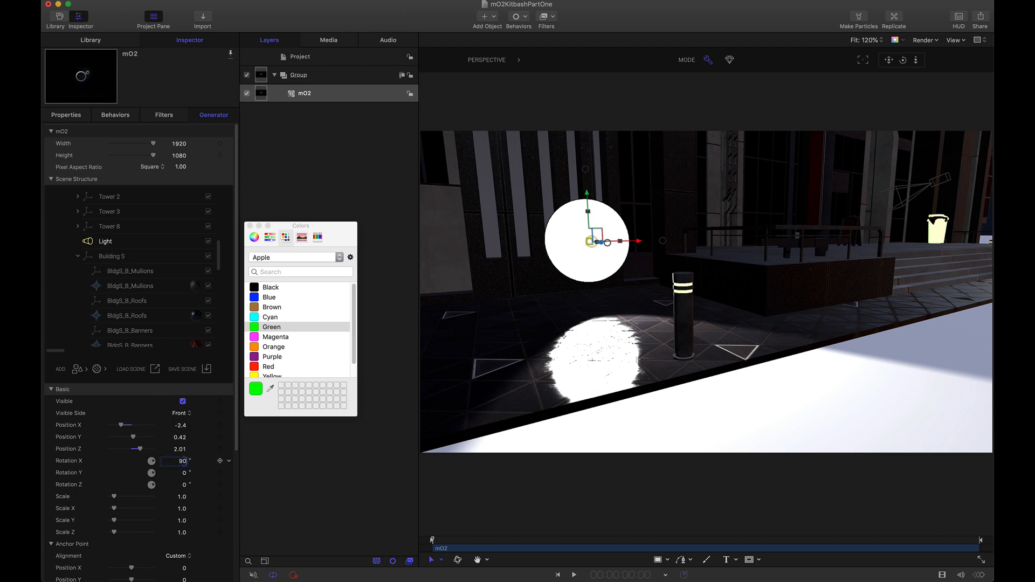
{"action": "key", "text": "Return"}
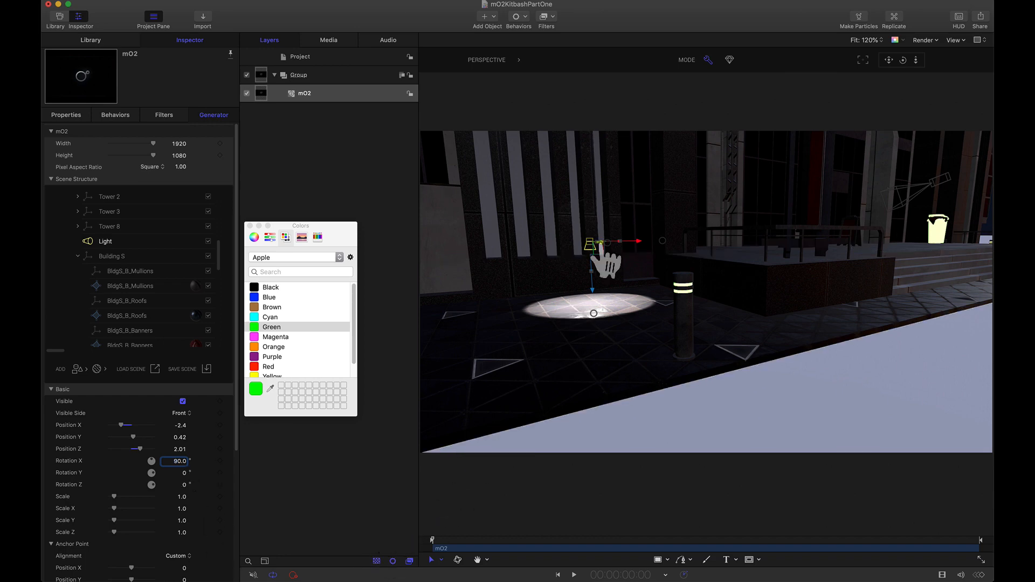
Step: Center the spot light above the bollard at about X -2.35, Y 0.5, Z 3.05
{"action": "left_click_drag", "start_coordinate": [597, 262], "coordinate": [736, 260]}
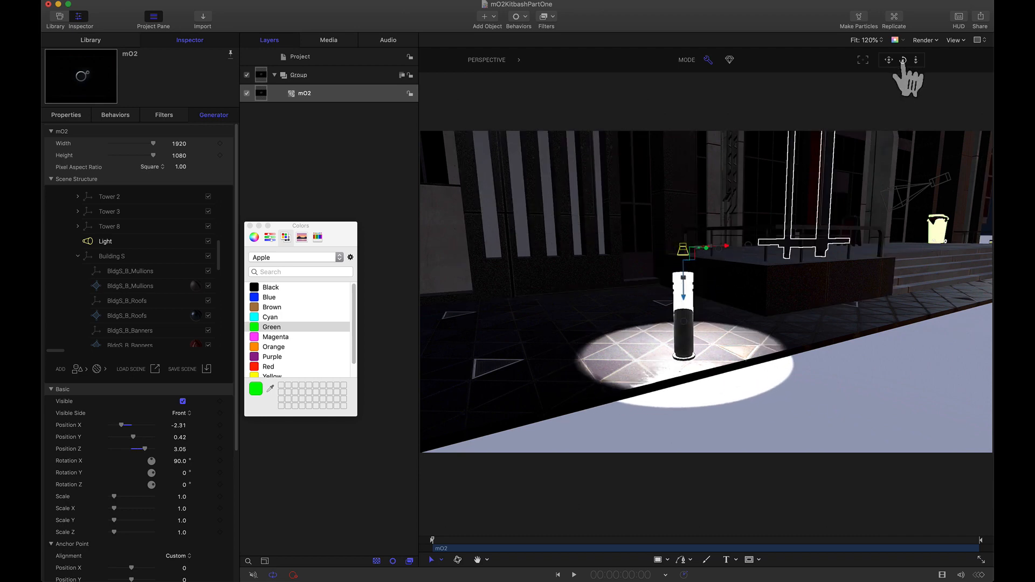
{"action": "left_click_drag", "start_coordinate": [903, 60], "coordinate": [883, 53]}
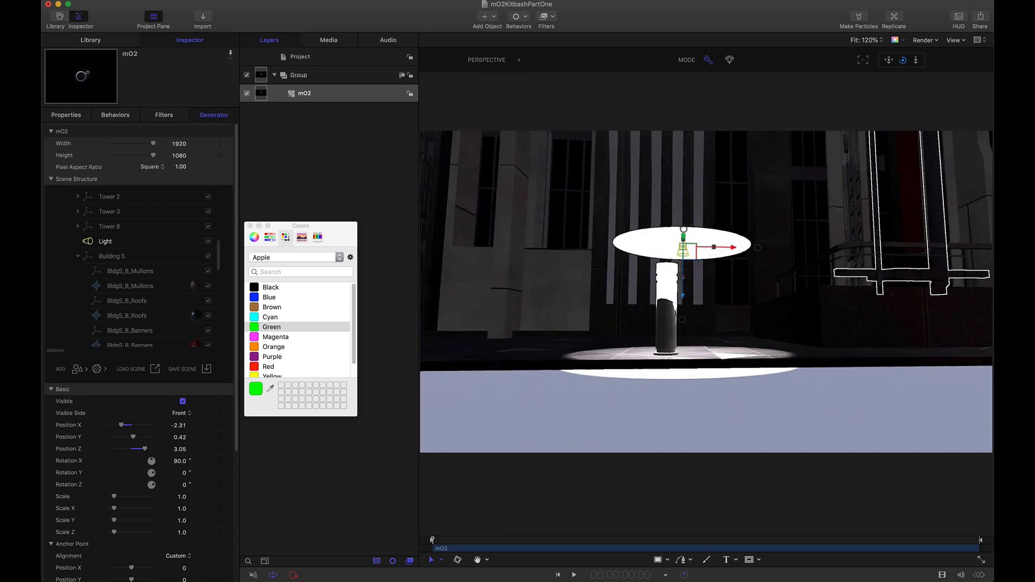
{"action": "left_click_drag", "start_coordinate": [734, 249], "coordinate": [723, 250]}
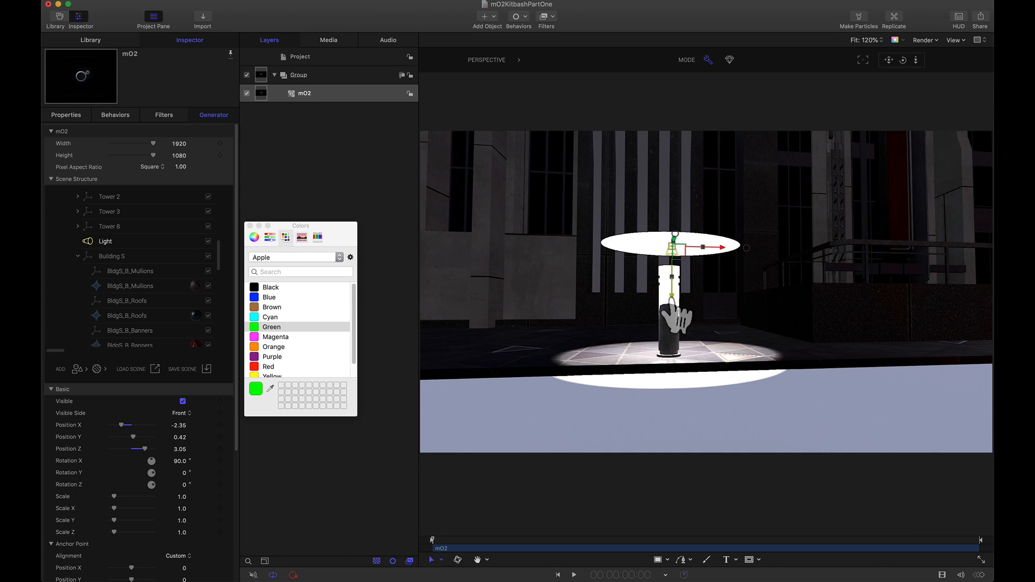
{"action": "left_click_drag", "start_coordinate": [668, 278], "coordinate": [668, 258]}
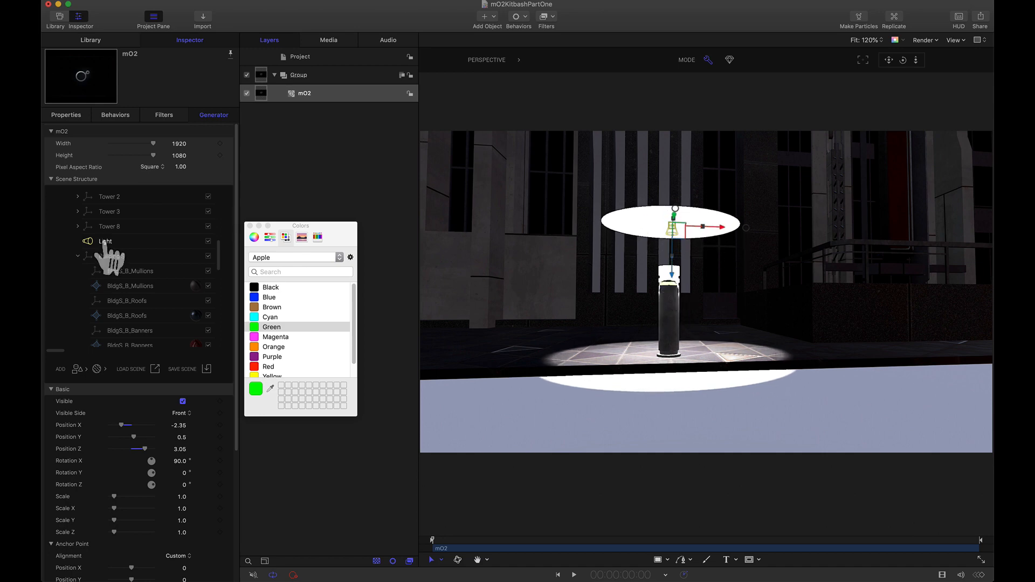
Step: Configure the spot light with a green color, Render Shape off and an Angle Smoothness of about 53
{"action": "scroll", "coordinate": [134, 458], "scroll_direction": "down", "scroll_amount": 5}
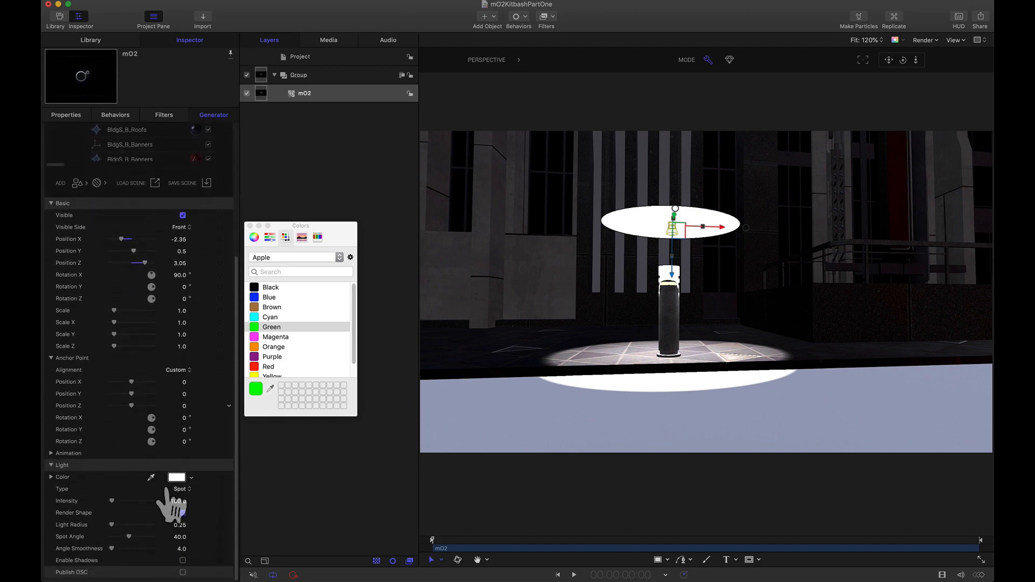
{"action": "left_click", "coordinate": [177, 480]}
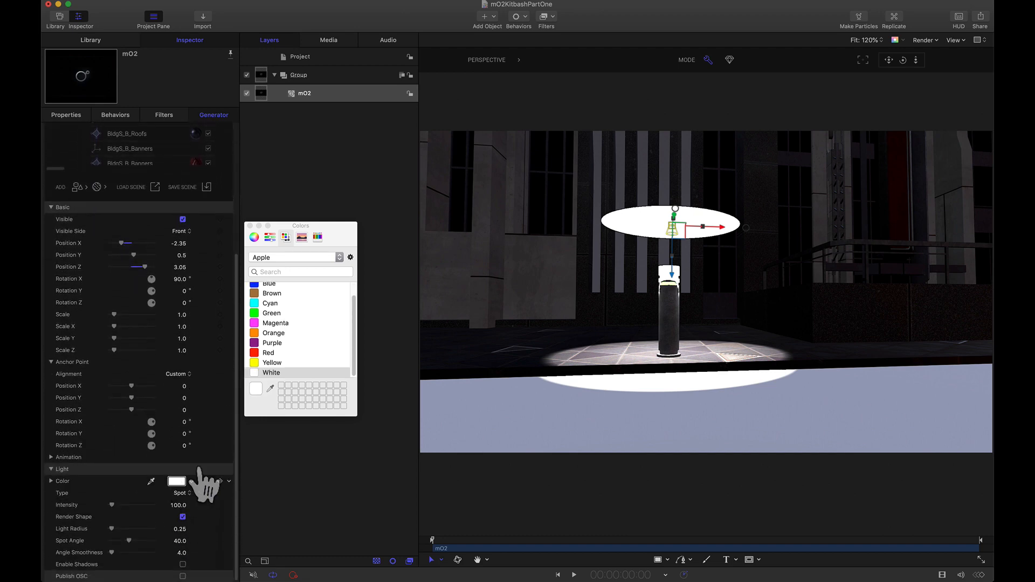
{"action": "left_click", "coordinate": [257, 313]}
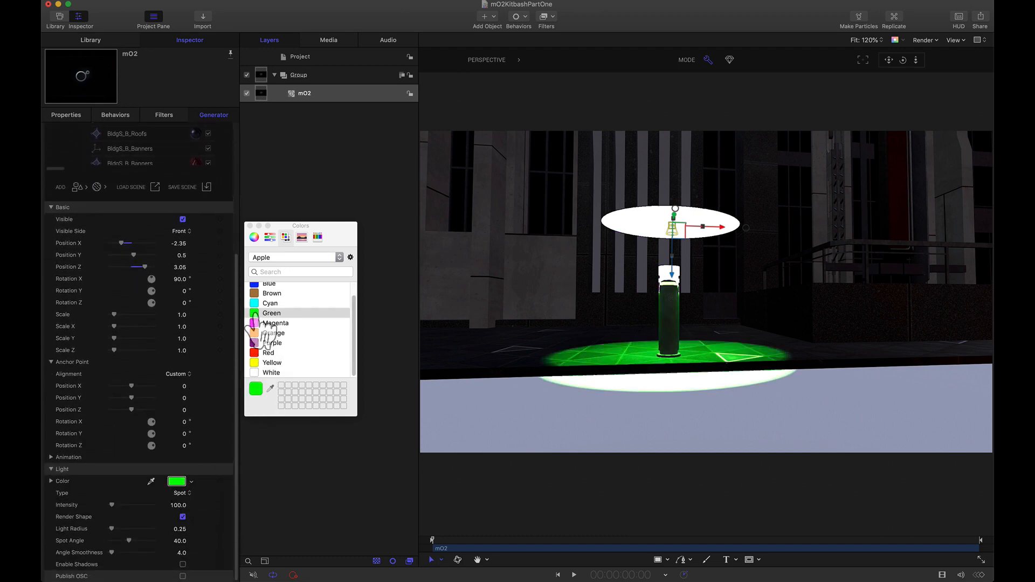
{"action": "left_click", "coordinate": [182, 518]}
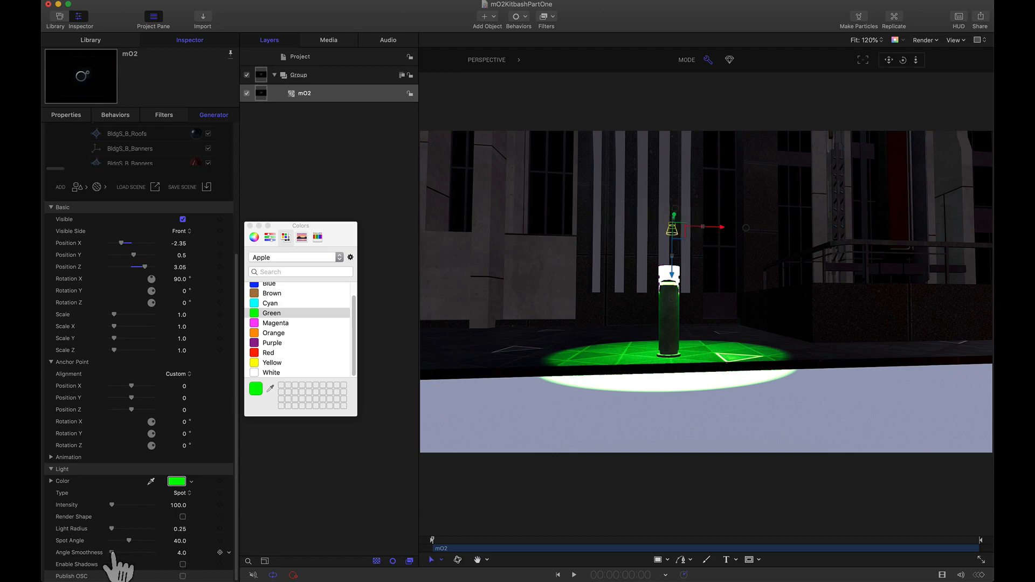
{"action": "left_click_drag", "start_coordinate": [113, 554], "coordinate": [124, 545]}
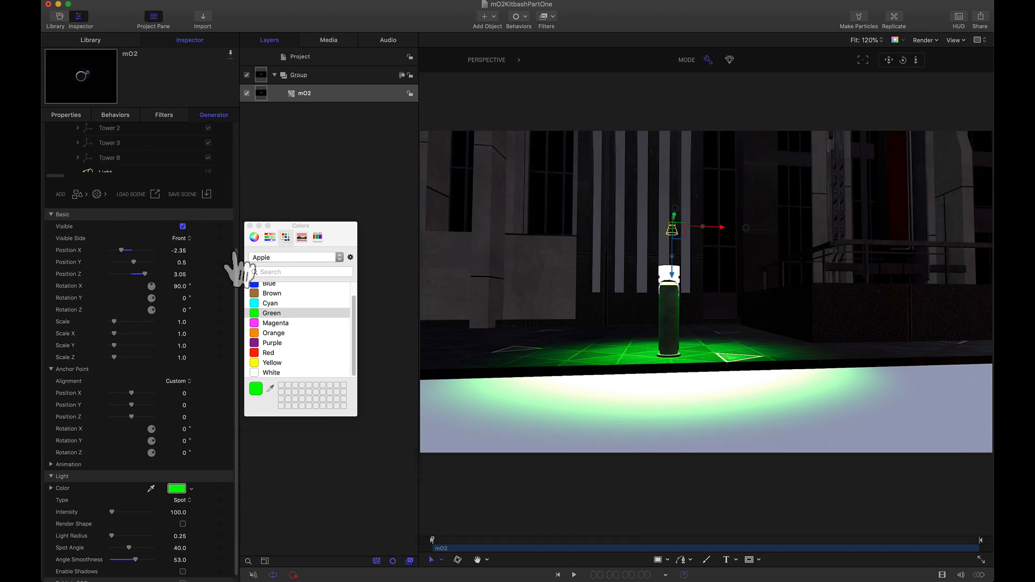
Step: Duplicate the green spot light twice and place the copies above the other two front bollards, the outermost at about X -5.16
{"action": "scroll", "coordinate": [237, 270], "scroll_direction": "up", "scroll_amount": 3}
{"action": "scroll", "coordinate": [236, 271], "scroll_direction": "up", "scroll_amount": 5}
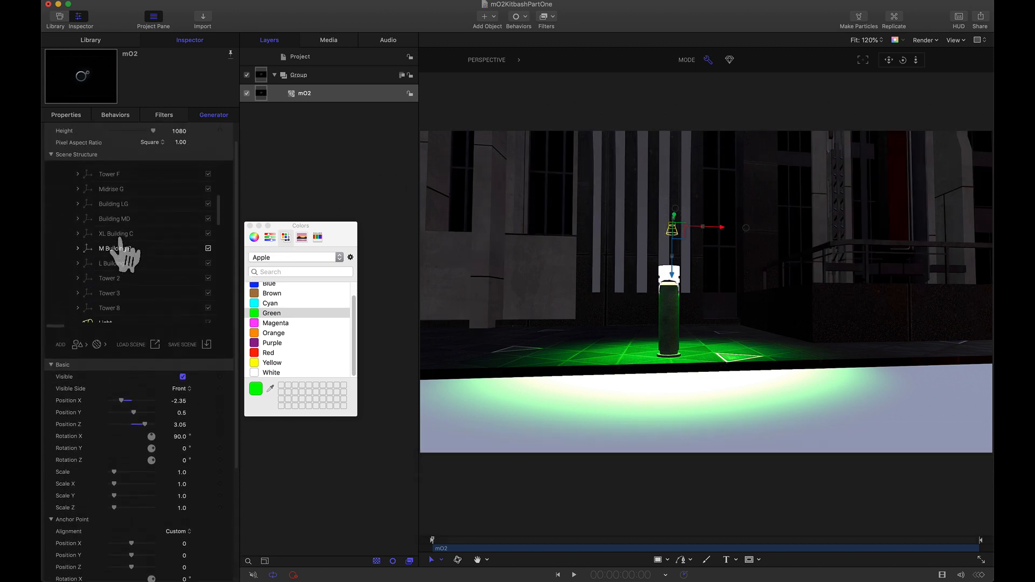
{"action": "scroll", "coordinate": [108, 258], "scroll_direction": "down", "scroll_amount": 3}
{"action": "scroll", "coordinate": [86, 262], "scroll_direction": "up", "scroll_amount": 2}
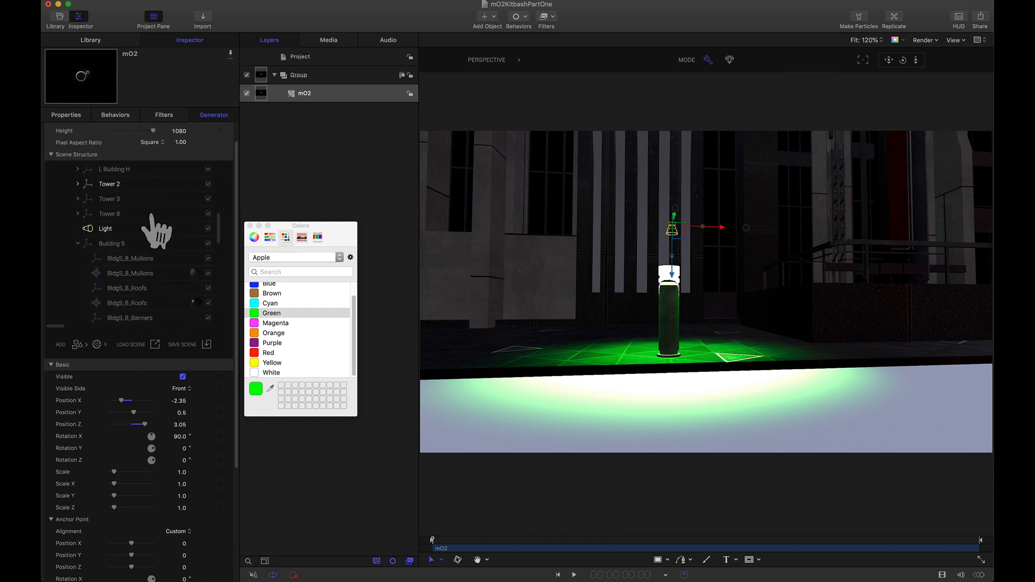
{"action": "left_click", "coordinate": [111, 243]}
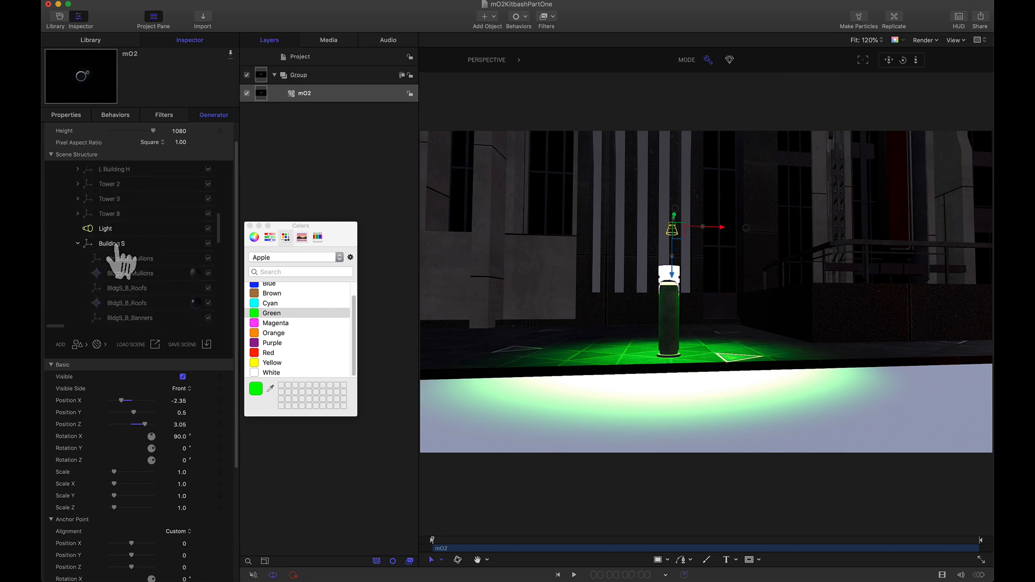
{"action": "left_click", "coordinate": [862, 60]}
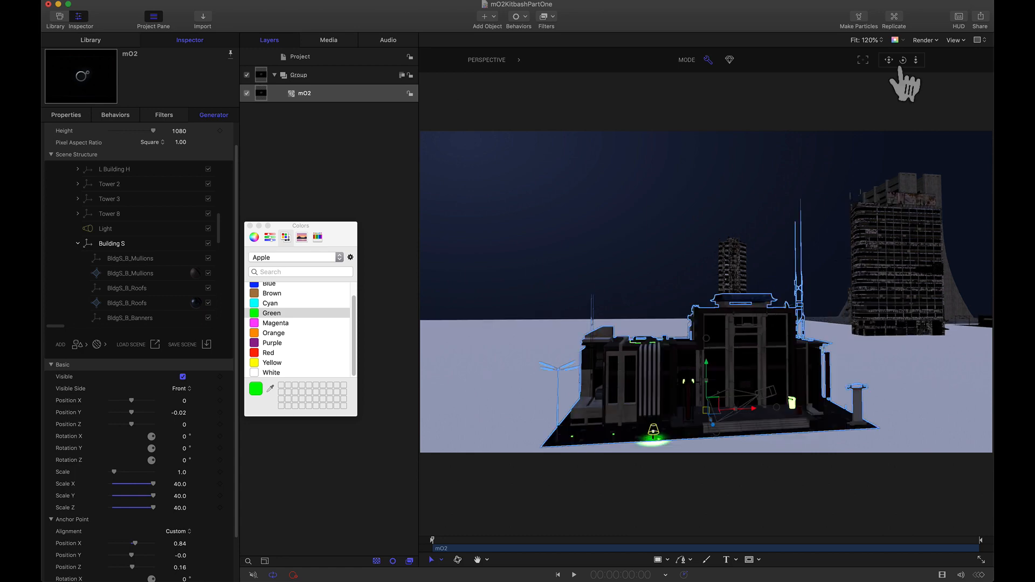
{"action": "left_click_drag", "start_coordinate": [903, 60], "coordinate": [940, 2]}
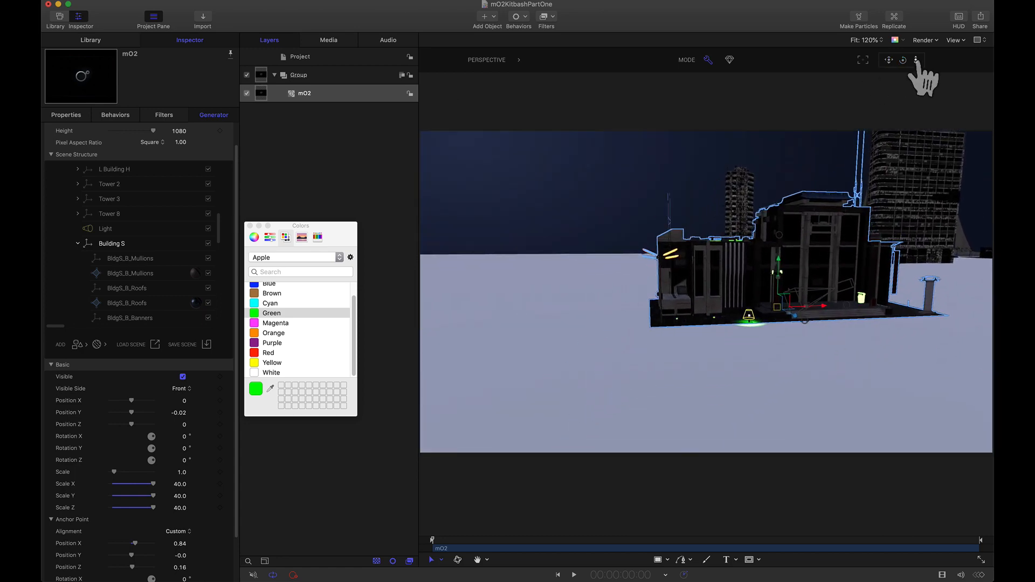
{"action": "left_click_drag", "start_coordinate": [916, 60], "coordinate": [102, 237]}
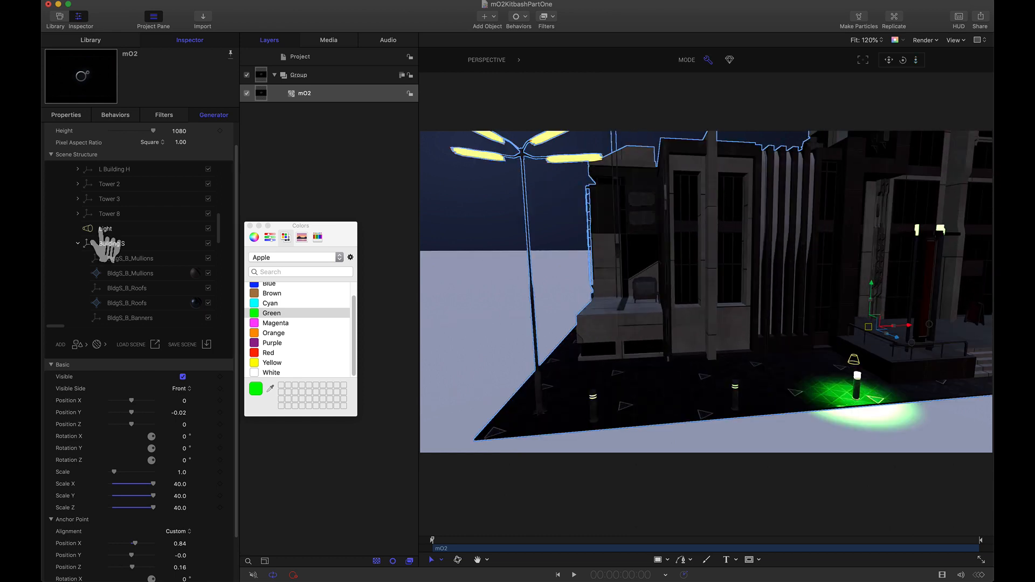
{"action": "right_click", "coordinate": [100, 230]}
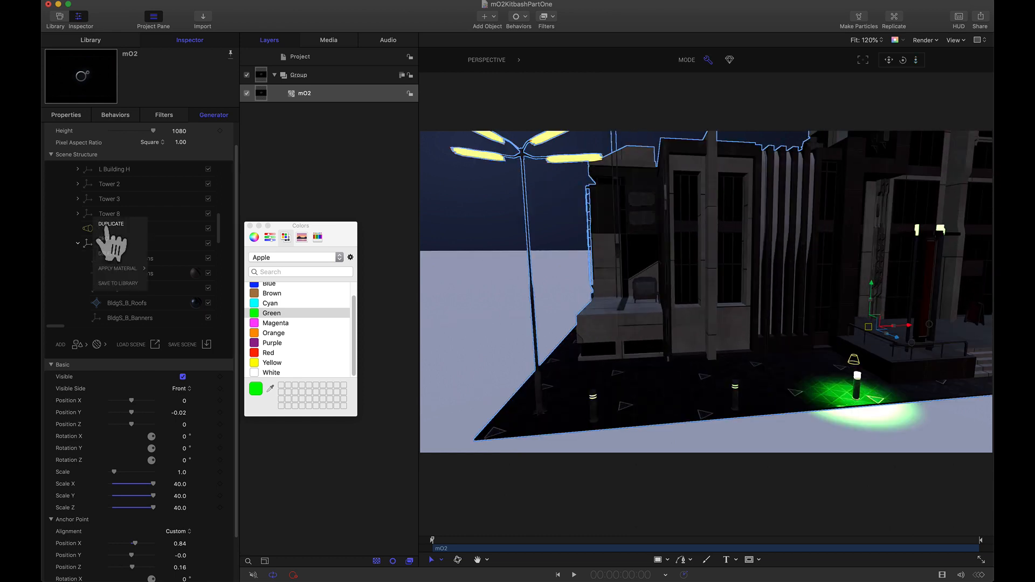
{"action": "left_click", "coordinate": [110, 224]}
{"action": "left_click_drag", "start_coordinate": [897, 364], "coordinate": [650, 380]}
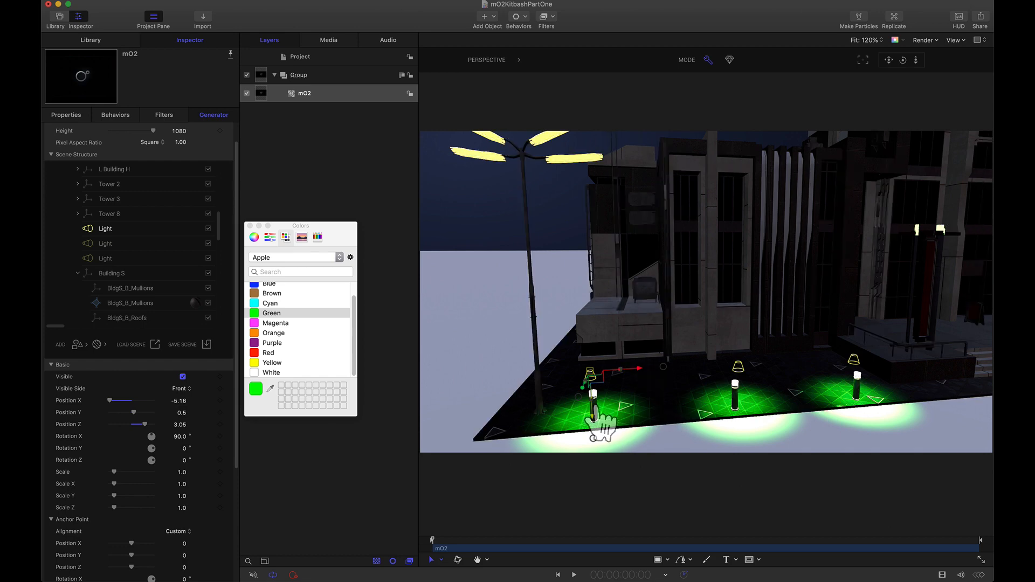
Step: Set the illuminance of the PaintedMetal material in BldgS_B_Details to intensity 1.0 with a black color
{"action": "scroll", "coordinate": [168, 278], "scroll_direction": "down", "scroll_amount": 5}
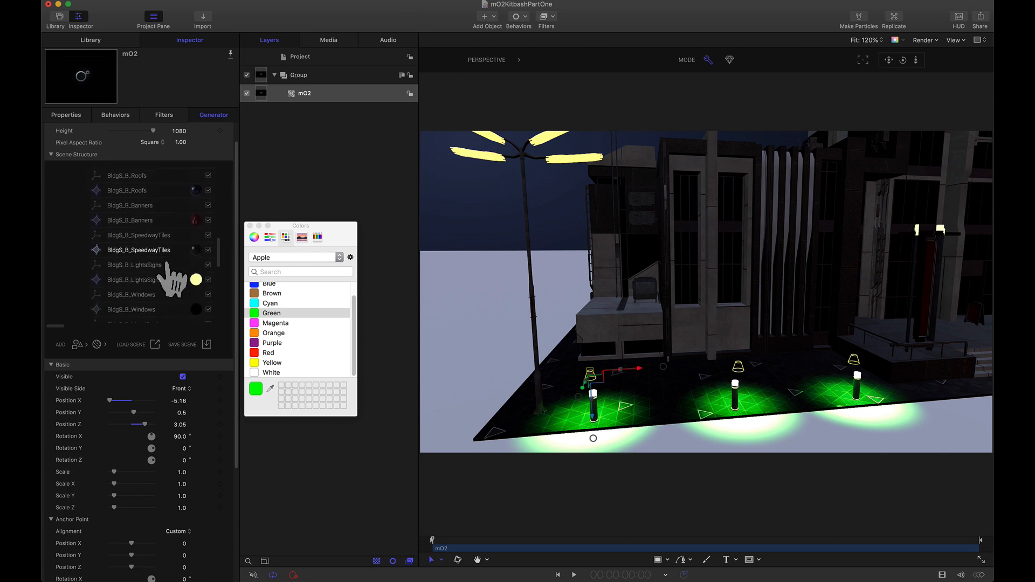
{"action": "scroll", "coordinate": [172, 278], "scroll_direction": "down", "scroll_amount": 1}
{"action": "scroll", "coordinate": [200, 278], "scroll_direction": "down", "scroll_amount": 5}
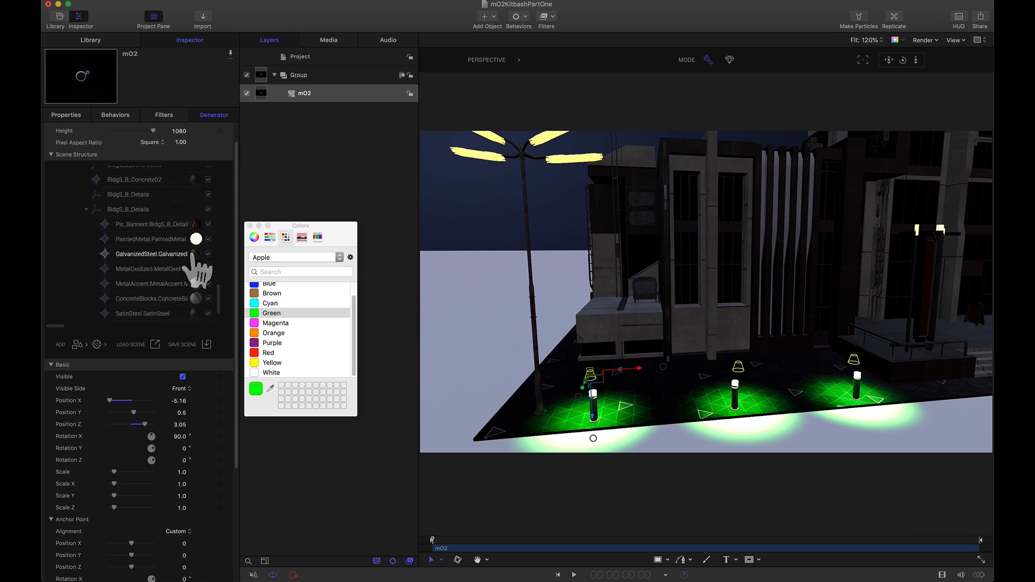
{"action": "left_click", "coordinate": [157, 239]}
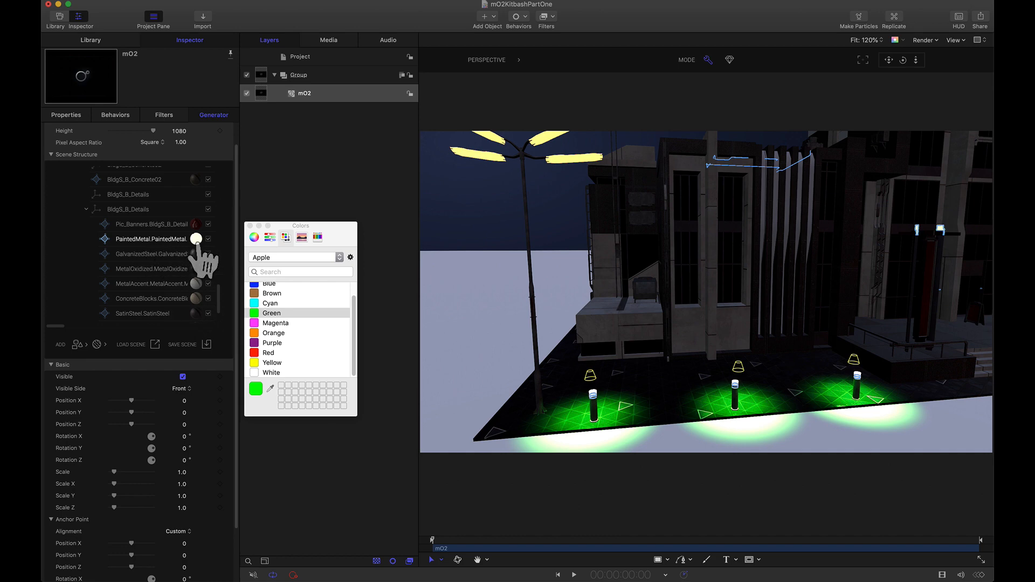
{"action": "scroll", "coordinate": [198, 249], "scroll_direction": "down", "scroll_amount": 2}
{"action": "left_click", "coordinate": [196, 178]}
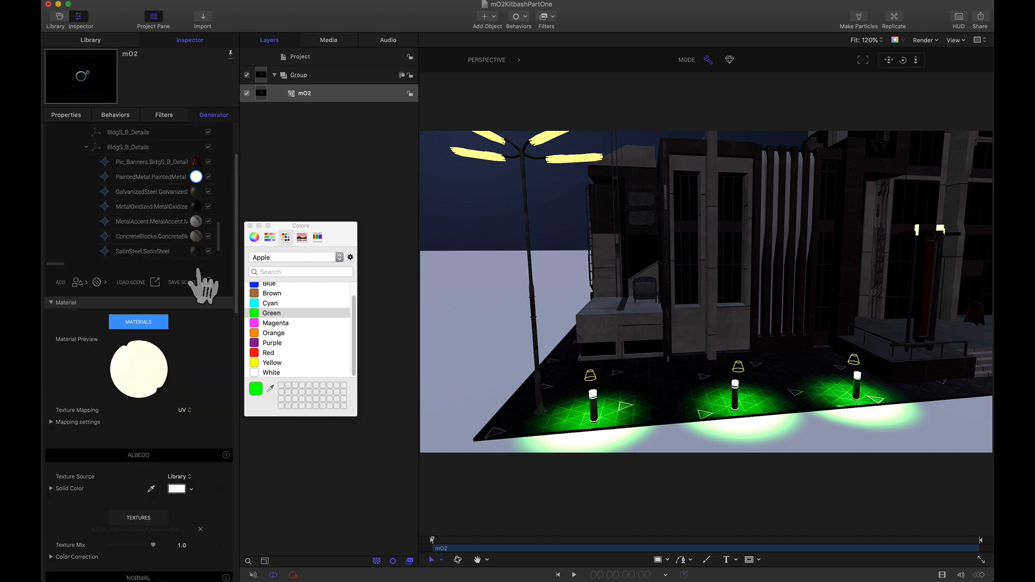
{"action": "scroll", "coordinate": [173, 393], "scroll_direction": "down", "scroll_amount": 12}
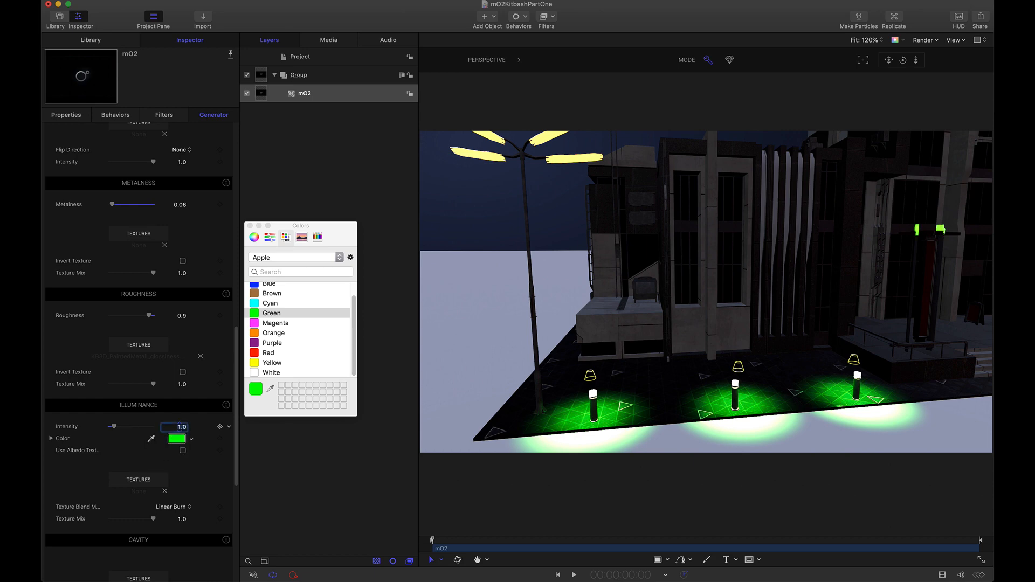
{"action": "scroll", "coordinate": [270, 358], "scroll_direction": "up", "scroll_amount": 3}
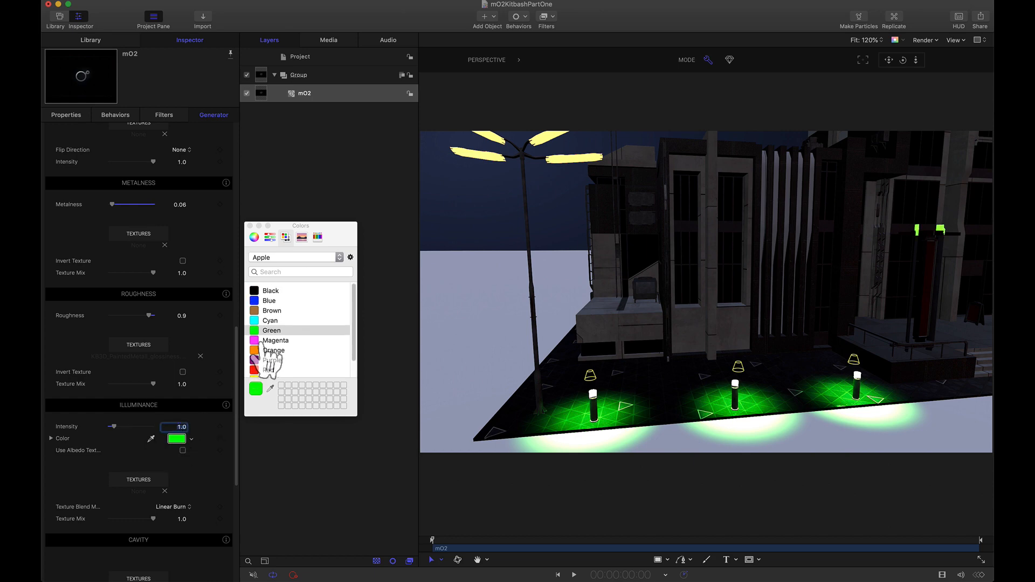
{"action": "left_click", "coordinate": [267, 289]}
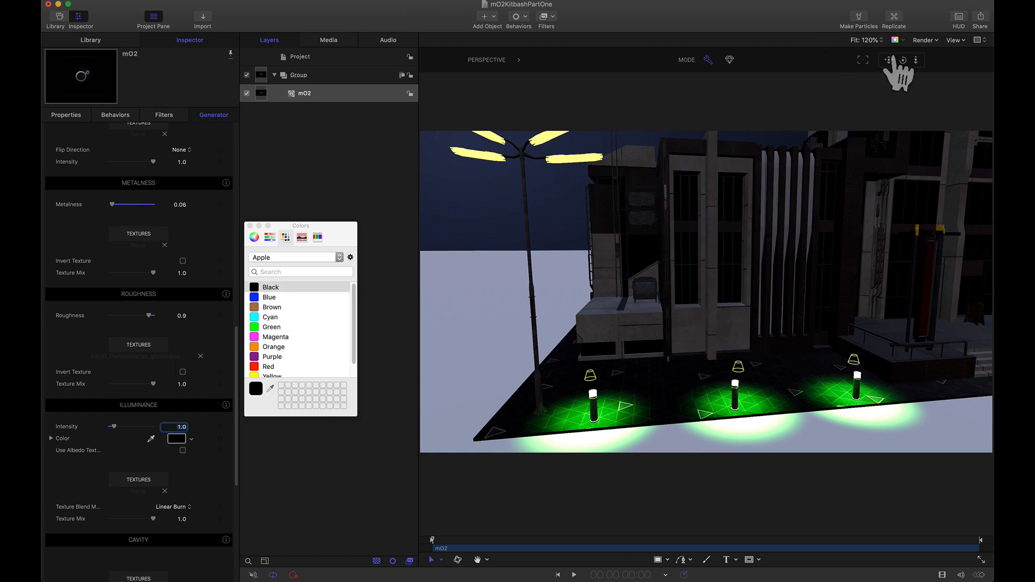
{"action": "mouse_move", "coordinate": [889, 60]}
{"action": "left_mouse_down"}
{"action": "mouse_move", "coordinate": [916, 62]}
{"action": "mouse_move", "coordinate": [889, 63]}
{"action": "left_mouse_up"}
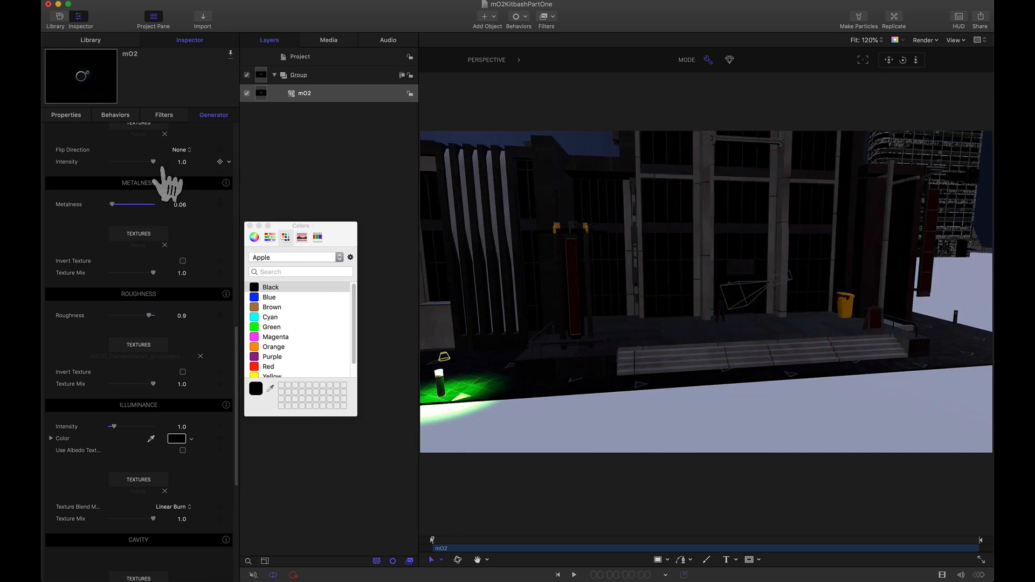
{"action": "scroll", "coordinate": [145, 221], "scroll_direction": "up", "scroll_amount": 10}
{"action": "scroll", "coordinate": [145, 224], "scroll_direction": "up", "scroll_amount": 3}
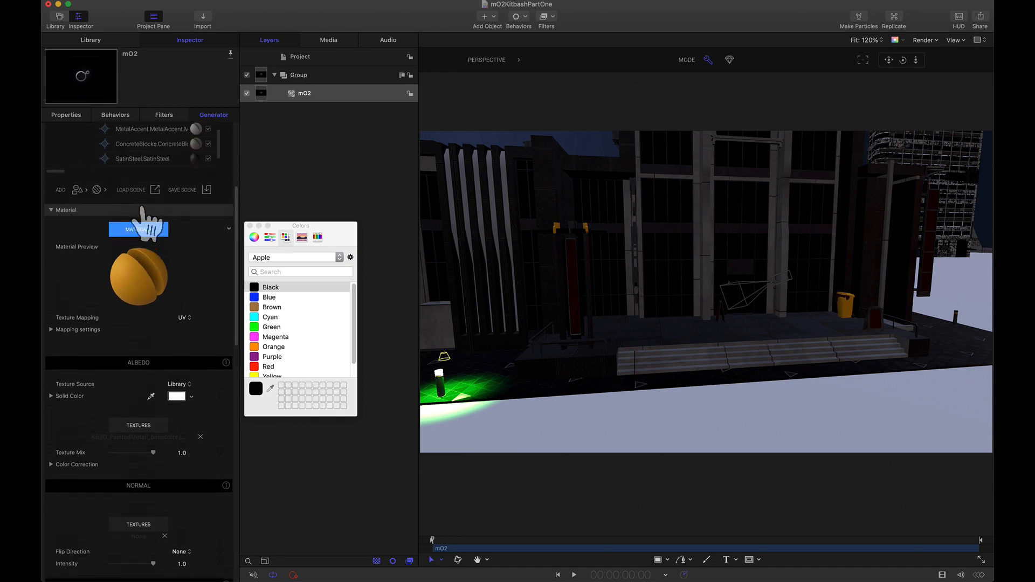
Step: Select the glowing street lamp tubes and examine the illuminance settings of the BldgS_B_LightsSigns material
{"action": "left_click_drag", "start_coordinate": [125, 291], "coordinate": [695, 144]}
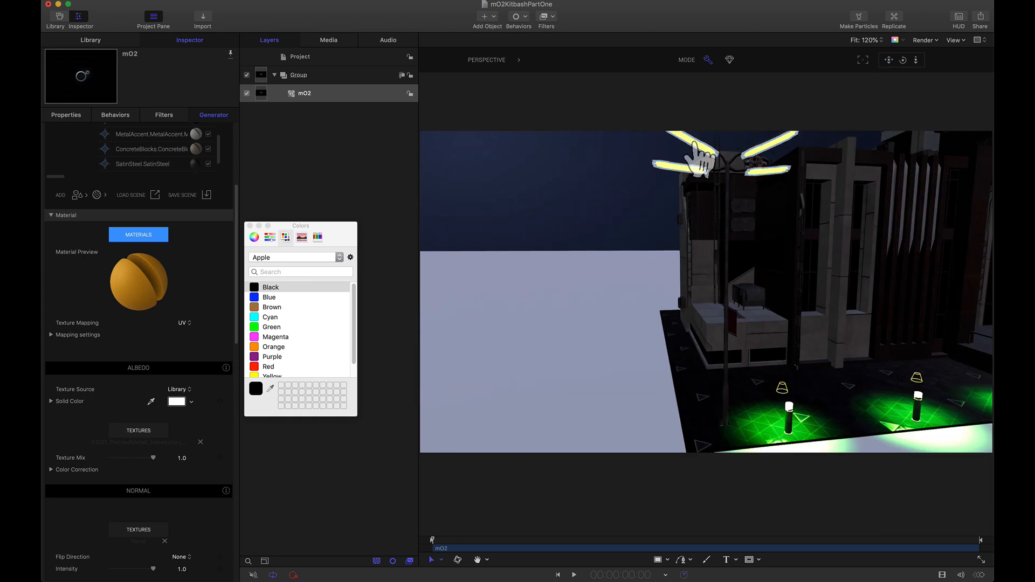
{"action": "left_click", "coordinate": [701, 159]}
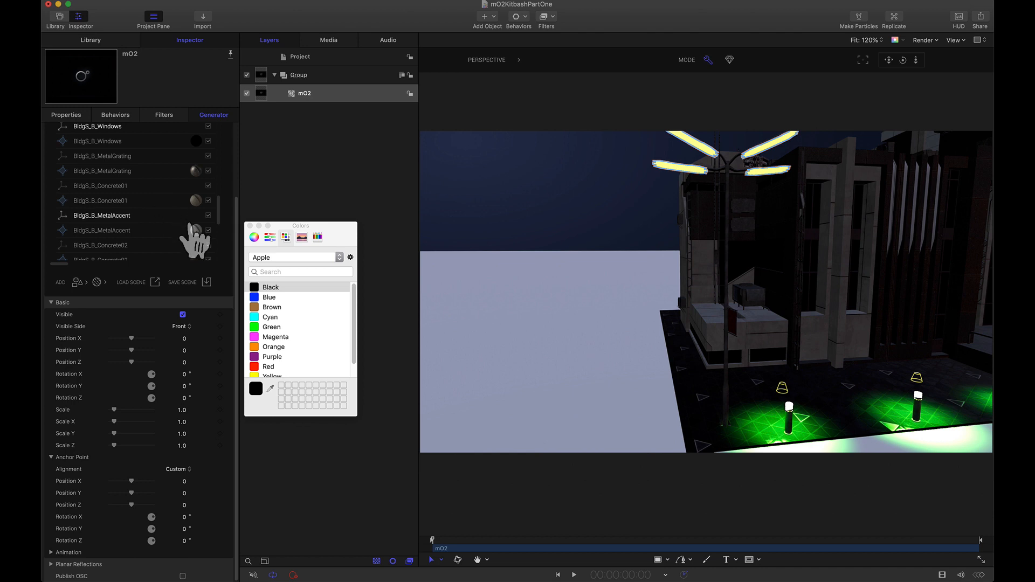
{"action": "scroll", "coordinate": [175, 216], "scroll_direction": "up", "scroll_amount": 3}
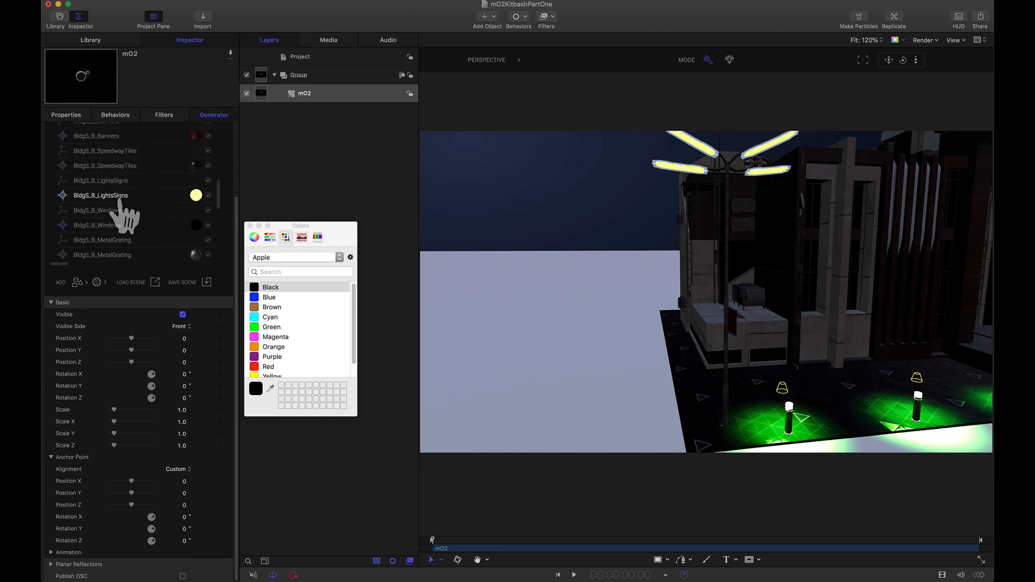
{"action": "left_click", "coordinate": [196, 195]}
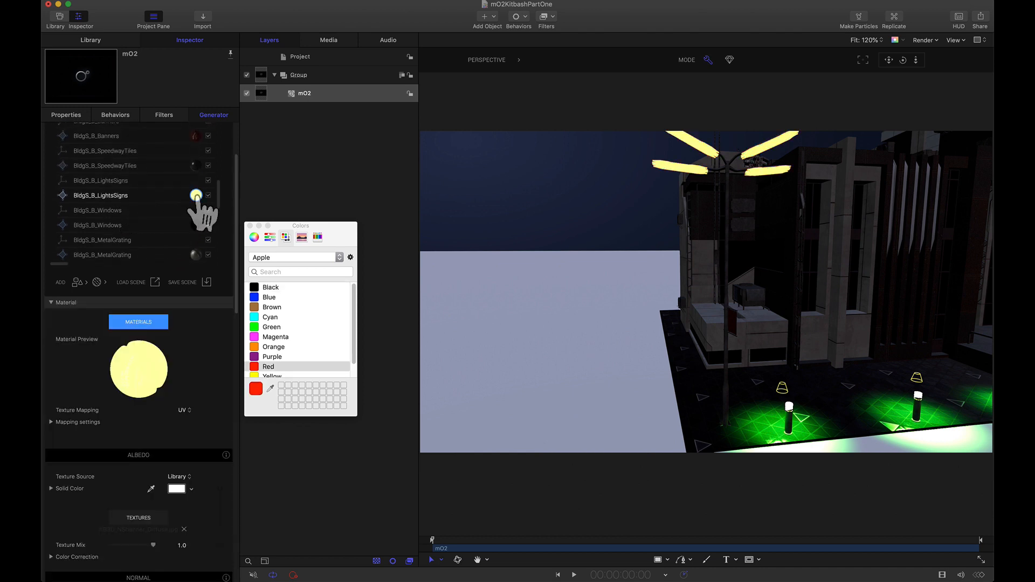
{"action": "scroll", "coordinate": [161, 426], "scroll_direction": "down", "scroll_amount": 10}
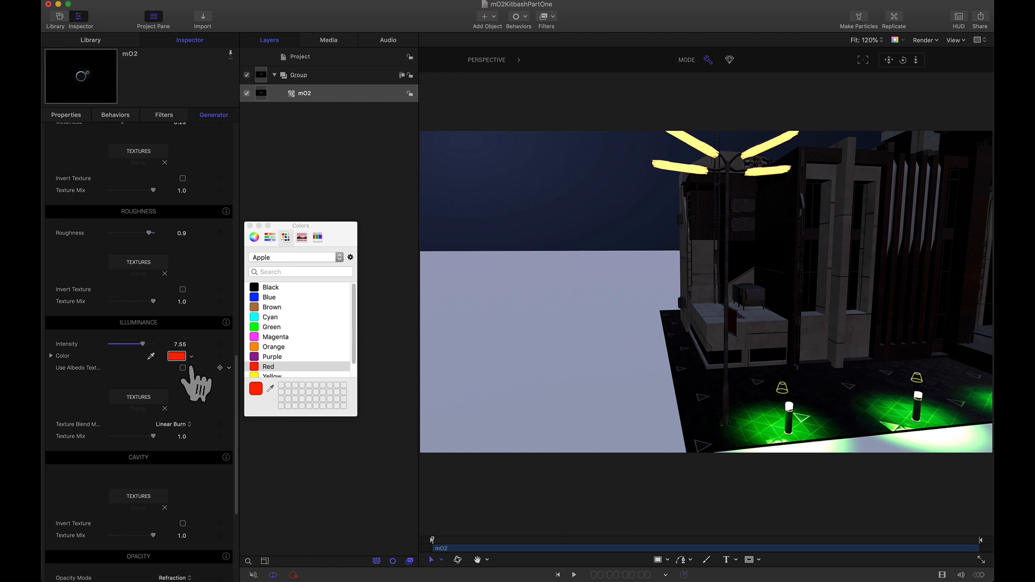
{"action": "scroll", "coordinate": [235, 362], "scroll_direction": "up", "scroll_amount": 5}
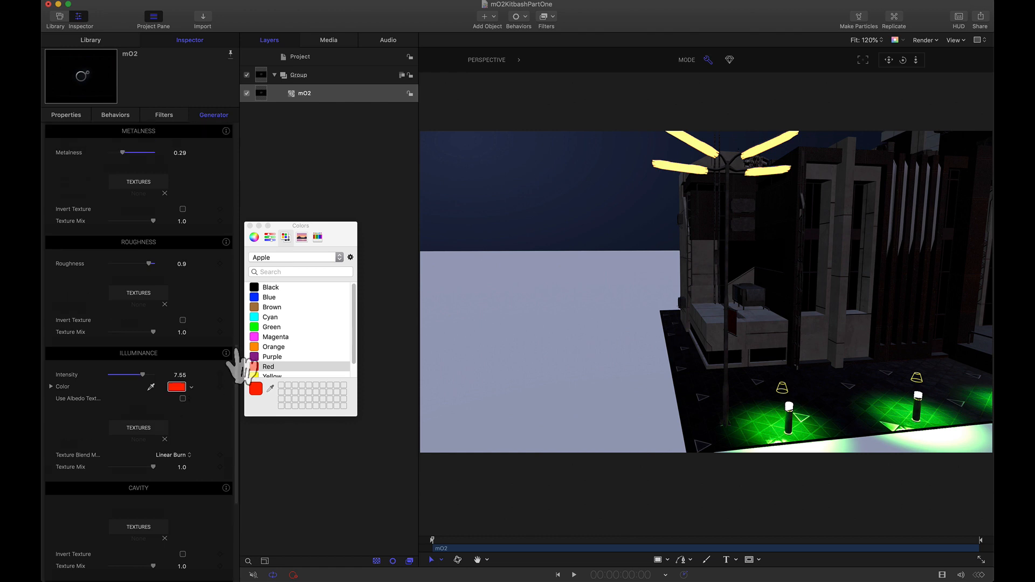
Step: Collapse Building S in the scene structure and add a sphere light with Building S selected as the insertion point
{"action": "scroll", "coordinate": [237, 367], "scroll_direction": "up", "scroll_amount": 10}
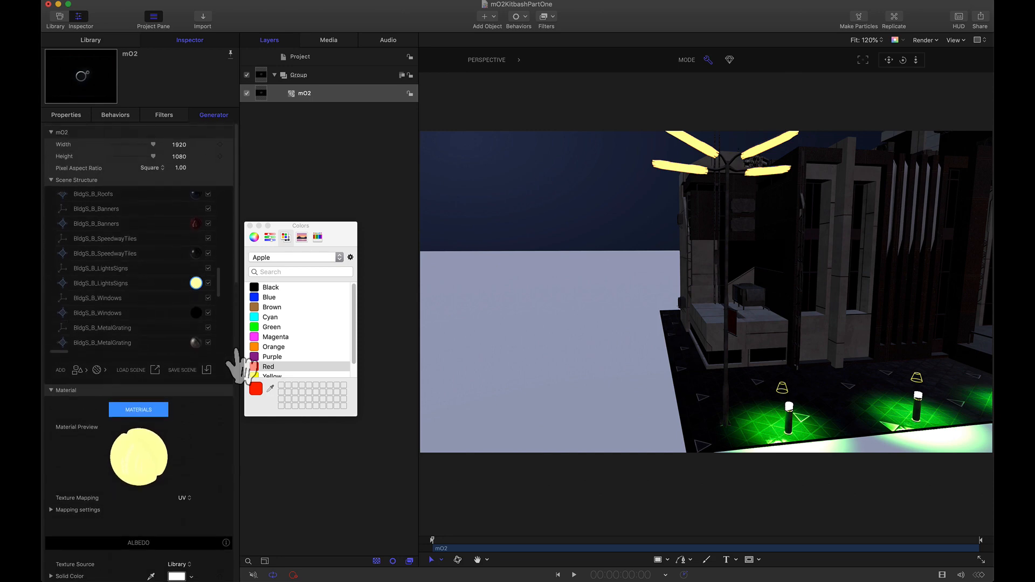
{"action": "scroll", "coordinate": [137, 312], "scroll_direction": "up", "scroll_amount": 5}
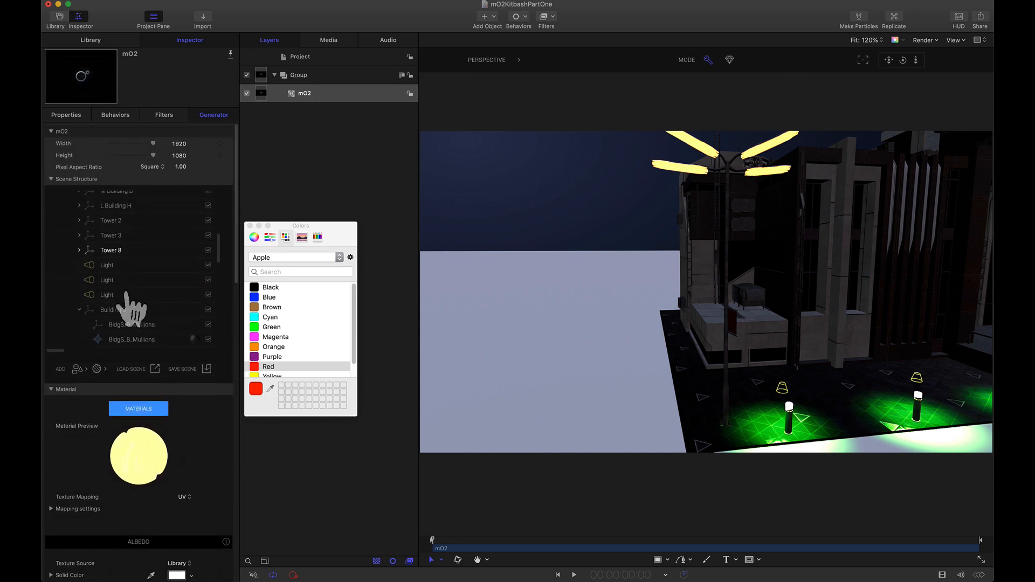
{"action": "left_click", "coordinate": [113, 291]}
{"action": "left_click", "coordinate": [77, 292]}
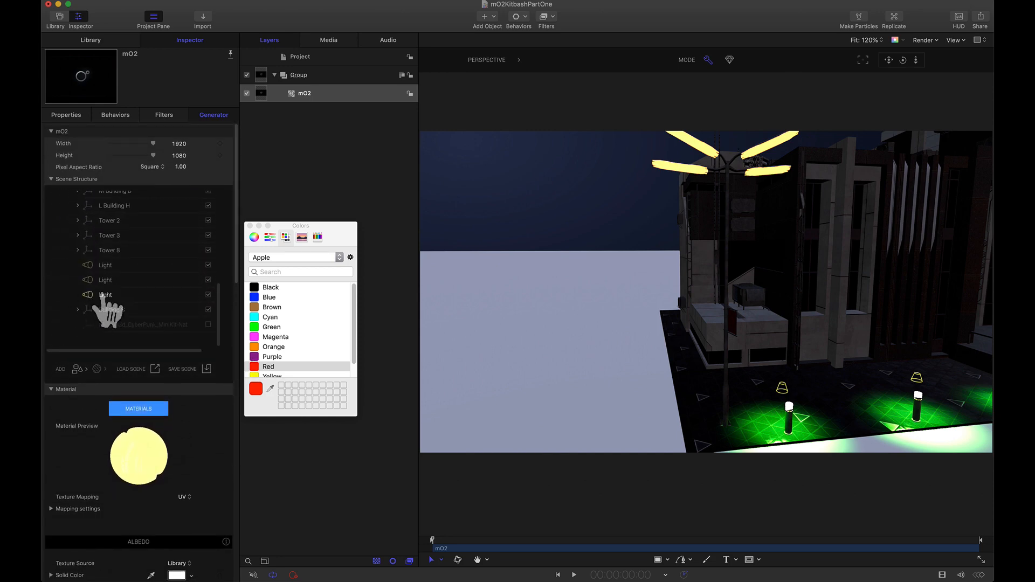
{"action": "left_click", "coordinate": [104, 266]}
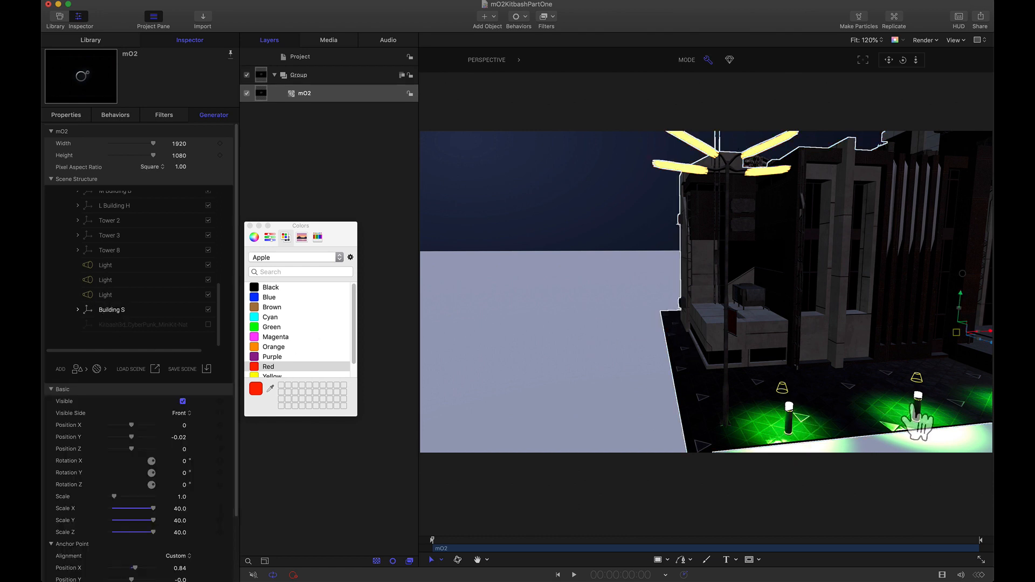
{"action": "left_click", "coordinate": [79, 370]}
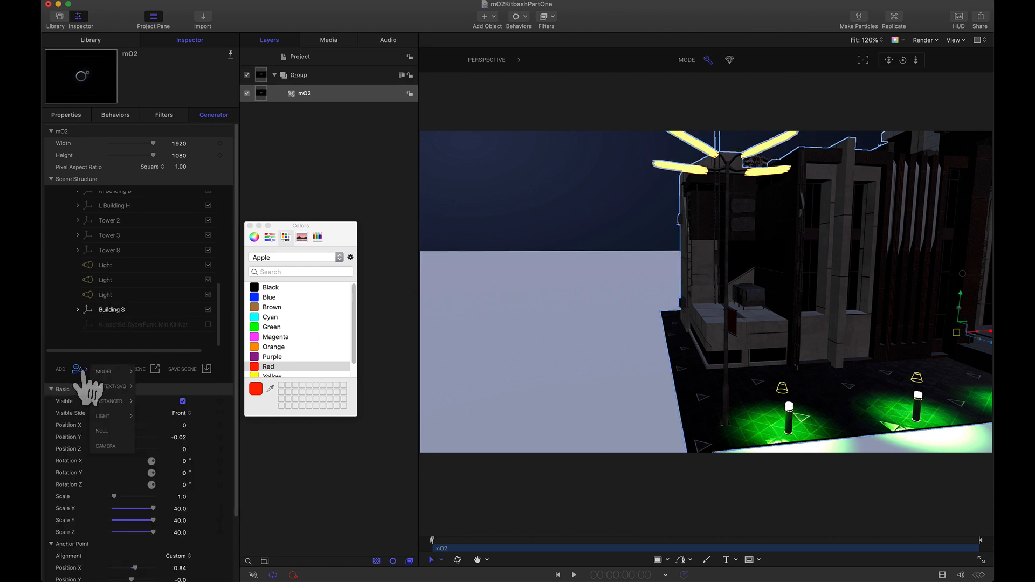
{"action": "left_click", "coordinate": [104, 416]}
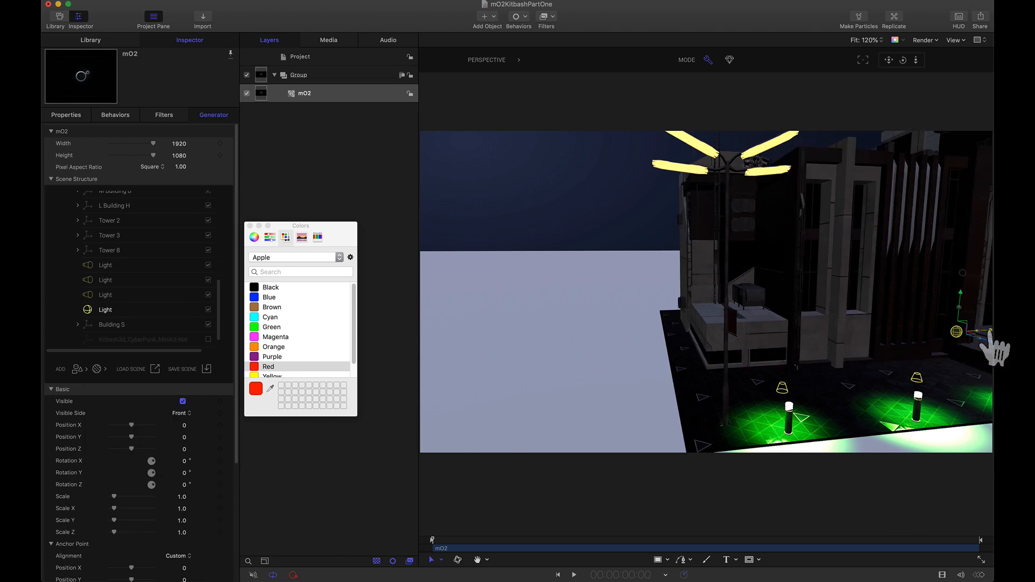
Step: Move the sphere light near the street lamp at the plaza corner, to about X -5.67, Y 0.46, Z 3.62
{"action": "left_click_drag", "start_coordinate": [995, 351], "coordinate": [755, 480]}
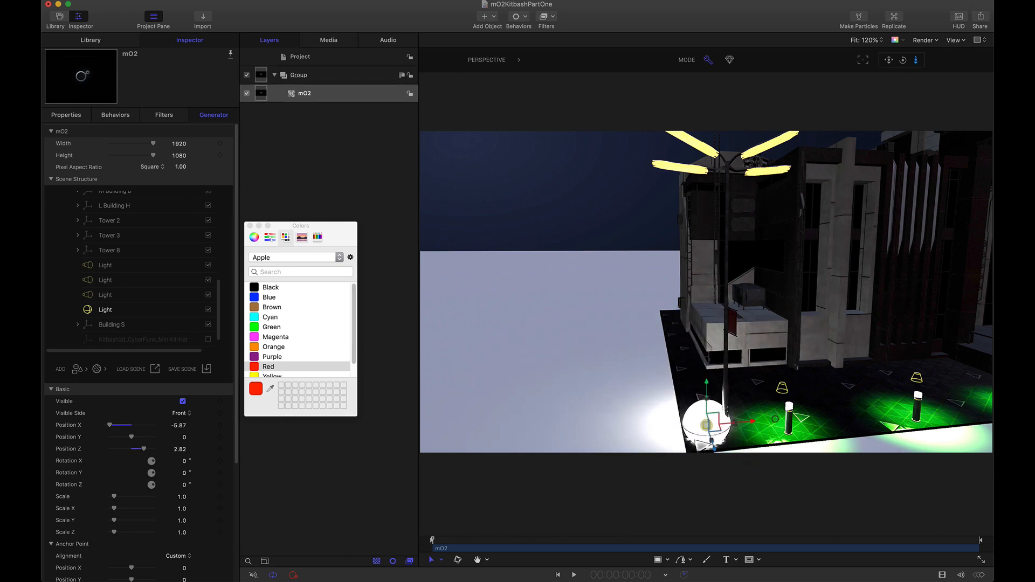
{"action": "left_click_drag", "start_coordinate": [916, 60], "coordinate": [890, 60]}
{"action": "left_click_drag", "start_coordinate": [751, 388], "coordinate": [766, 387]}
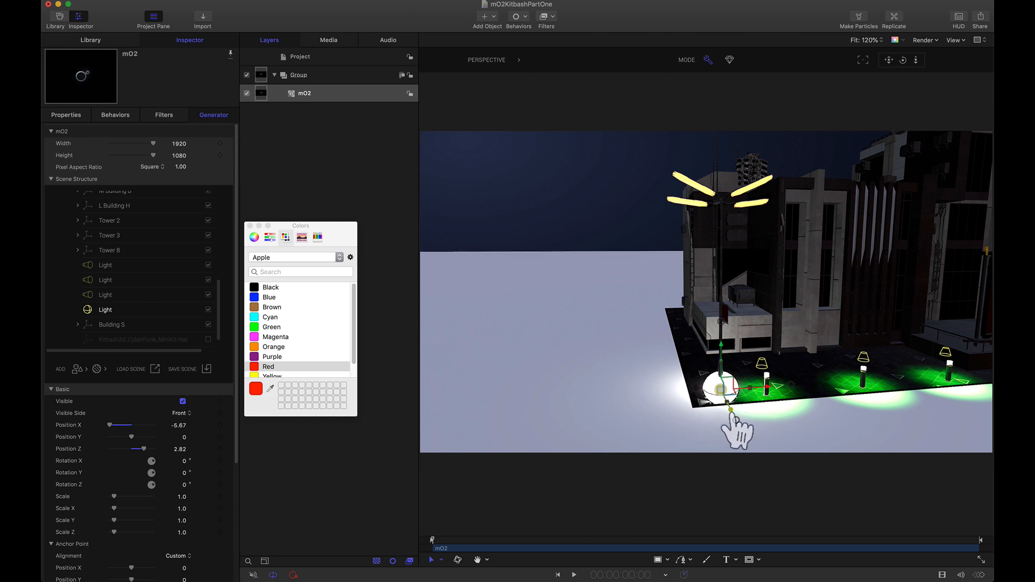
{"action": "left_click_drag", "start_coordinate": [733, 418], "coordinate": [752, 453]}
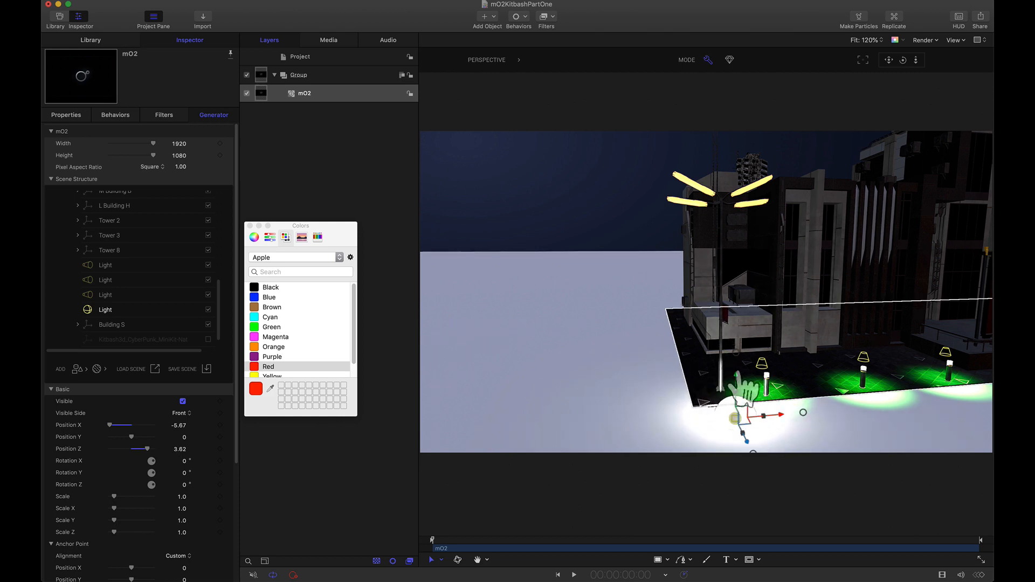
{"action": "left_click_drag", "start_coordinate": [736, 377], "coordinate": [736, 343]}
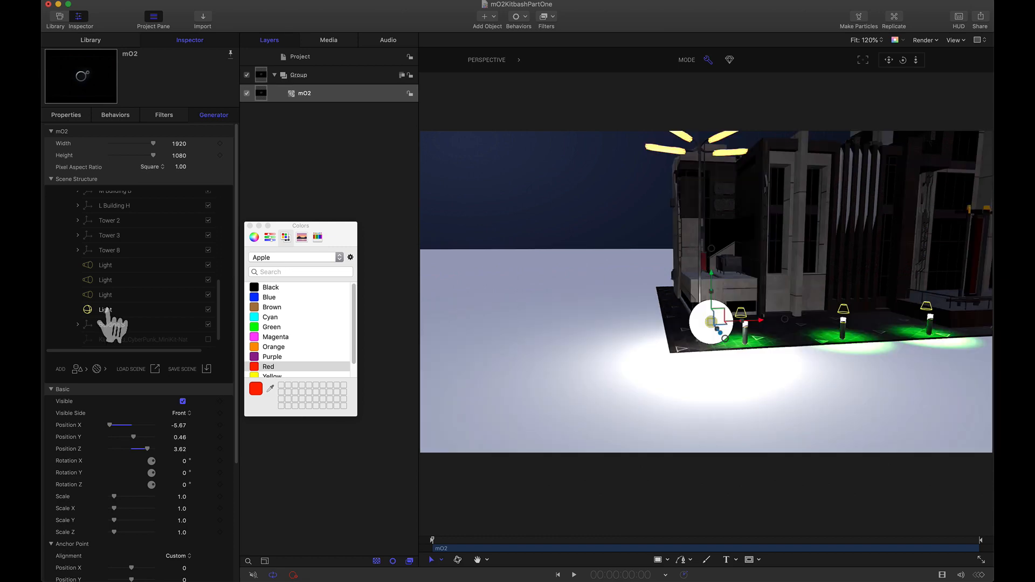
Step: Color the sphere light red, set its intensity to 50.0, and turn off its rendered shape
{"action": "scroll", "coordinate": [142, 459], "scroll_direction": "down", "scroll_amount": 10}
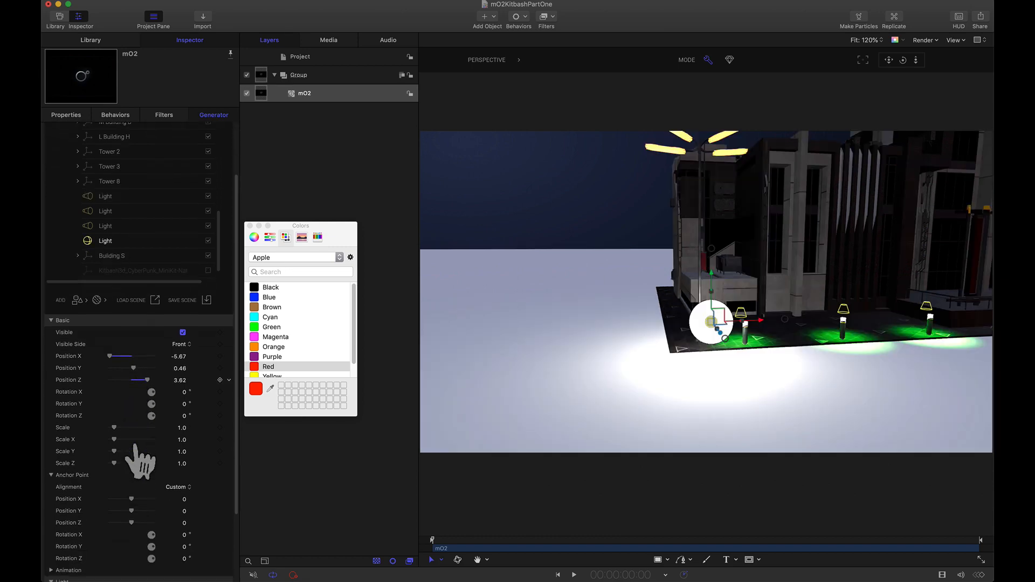
{"action": "left_click", "coordinate": [176, 505]}
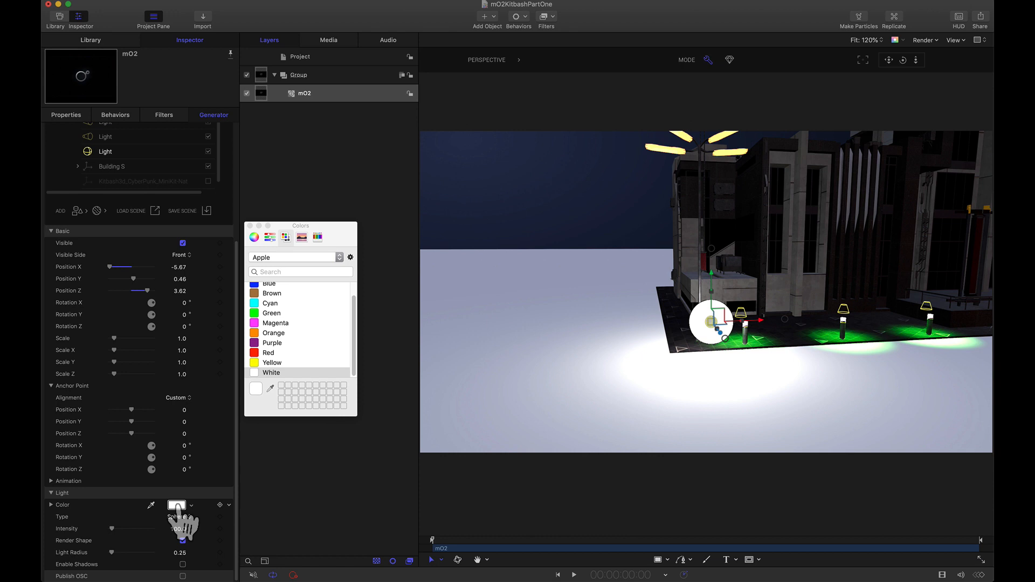
{"action": "left_click", "coordinate": [267, 354]}
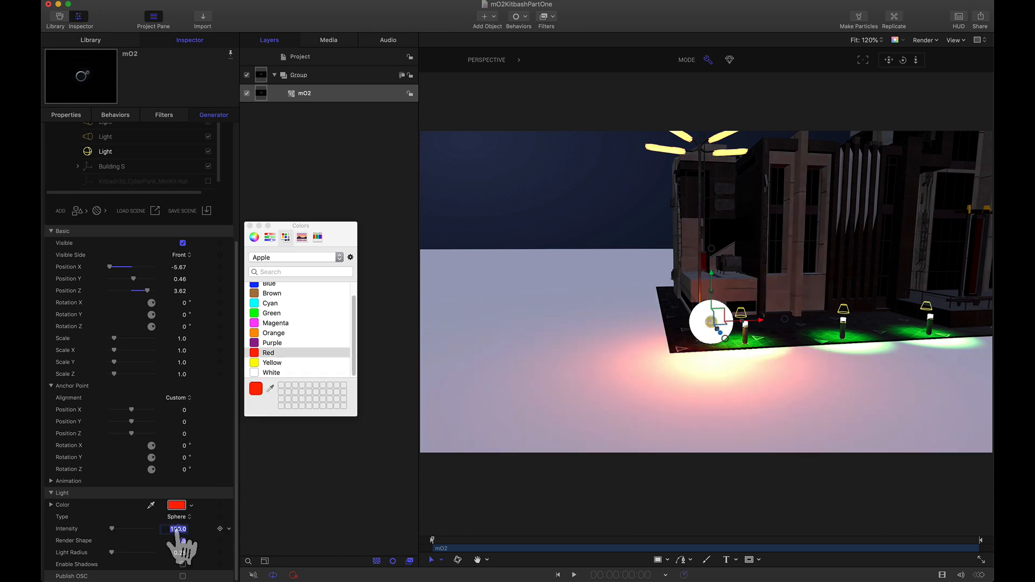
{"action": "key", "text": "Return"}
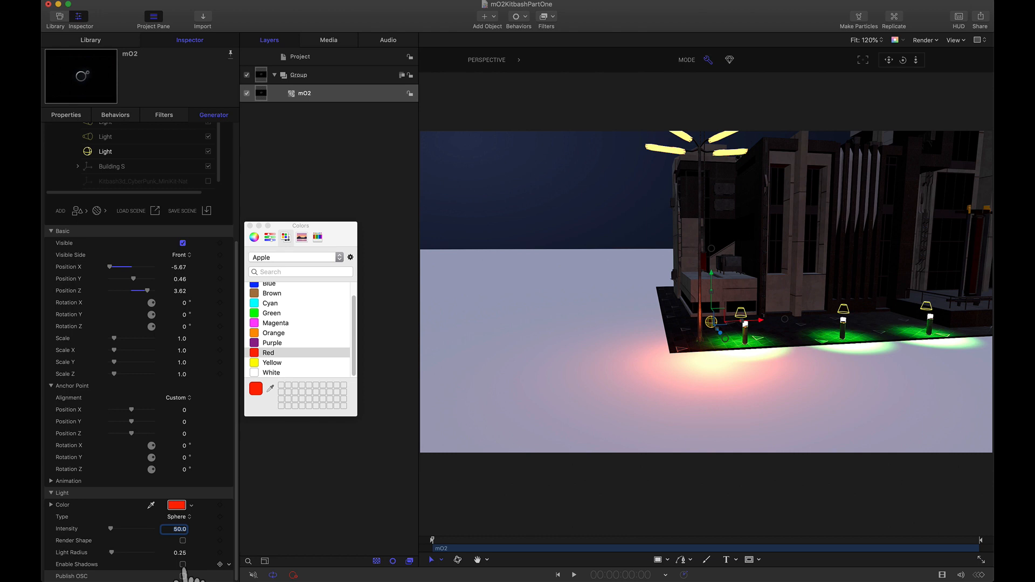
Step: Select the three spot lights and the sphere light and nest them inside the Building S group
{"action": "scroll", "coordinate": [144, 455], "scroll_direction": "up", "scroll_amount": 5}
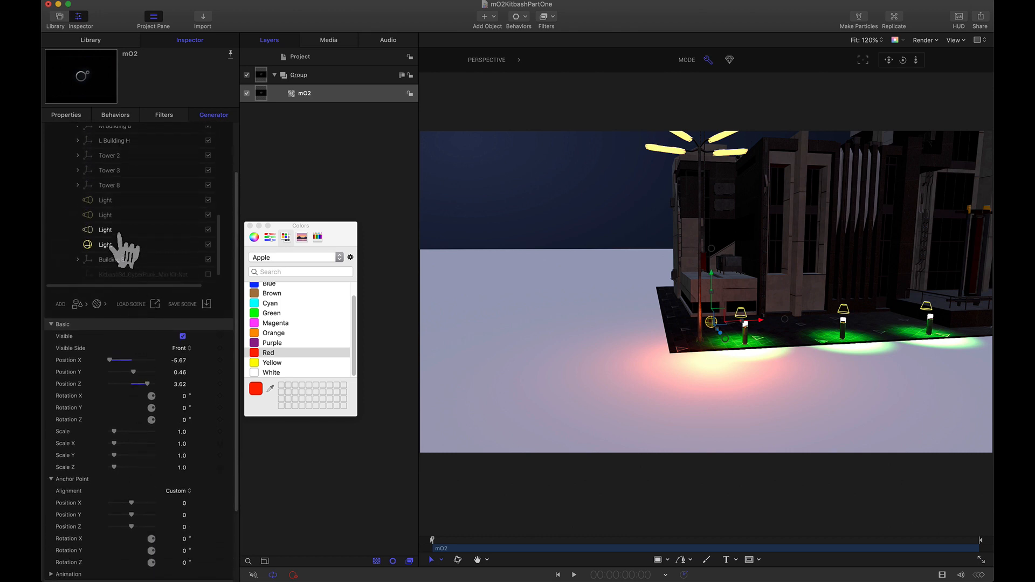
{"action": "left_click", "coordinate": [116, 201]}
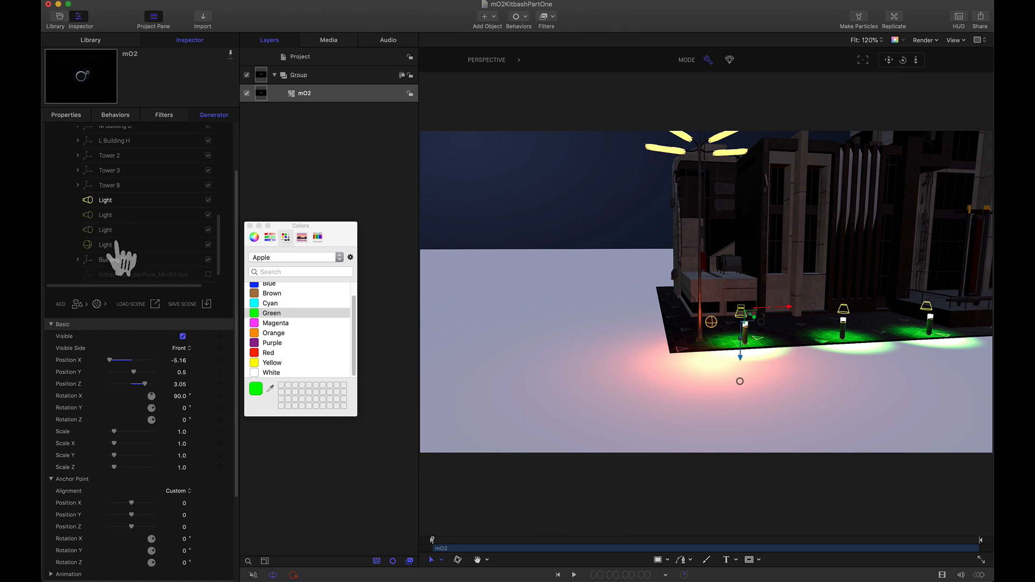
{"action": "left_click", "coordinate": [116, 246]}
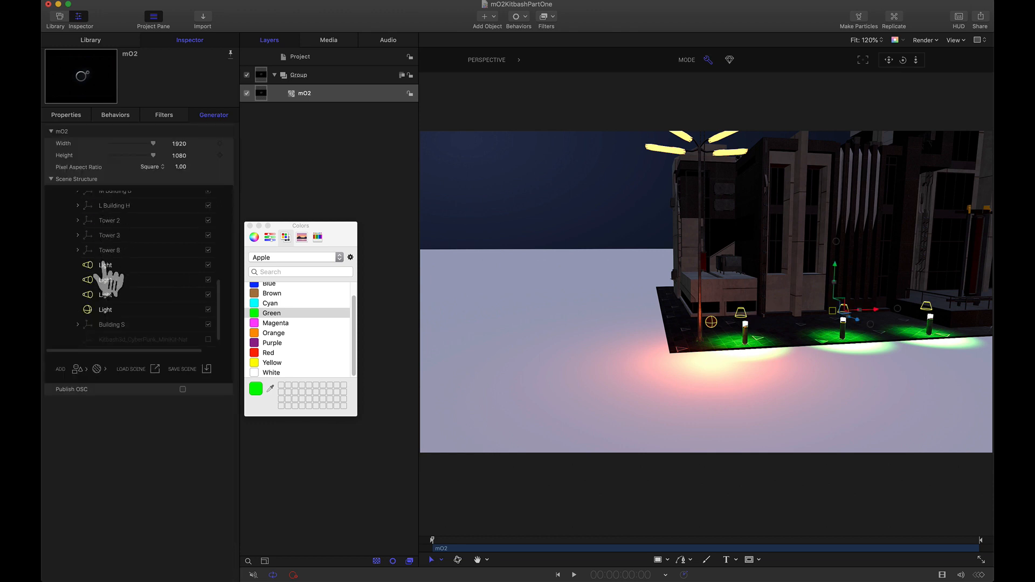
{"action": "left_click_drag", "start_coordinate": [102, 273], "coordinate": [107, 333]}
{"action": "left_click", "coordinate": [78, 266]}
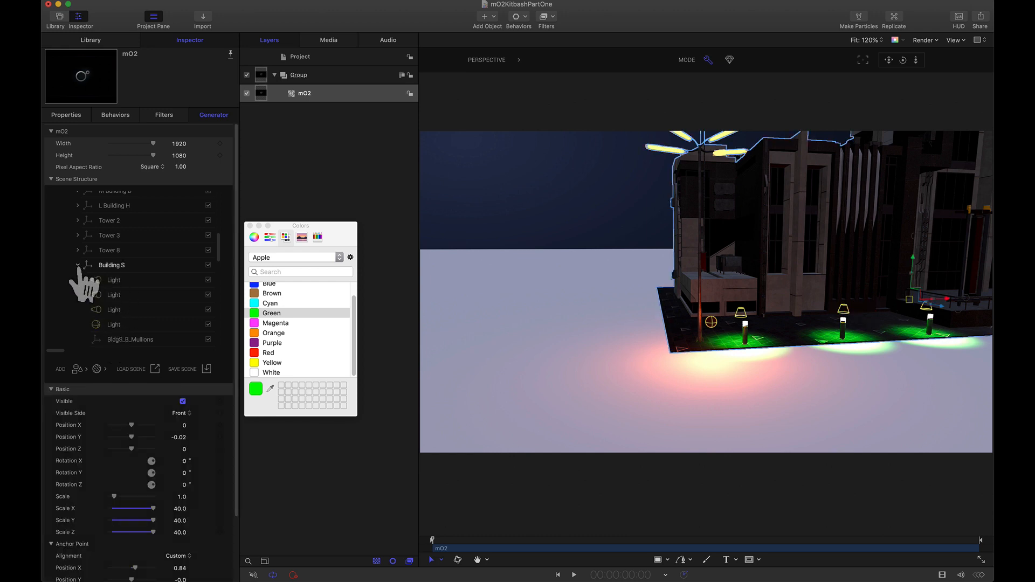
Step: Collapse Building S and move it with its lights across the plane to about X 12.29, Z -14.92
{"action": "left_click", "coordinate": [78, 265]}
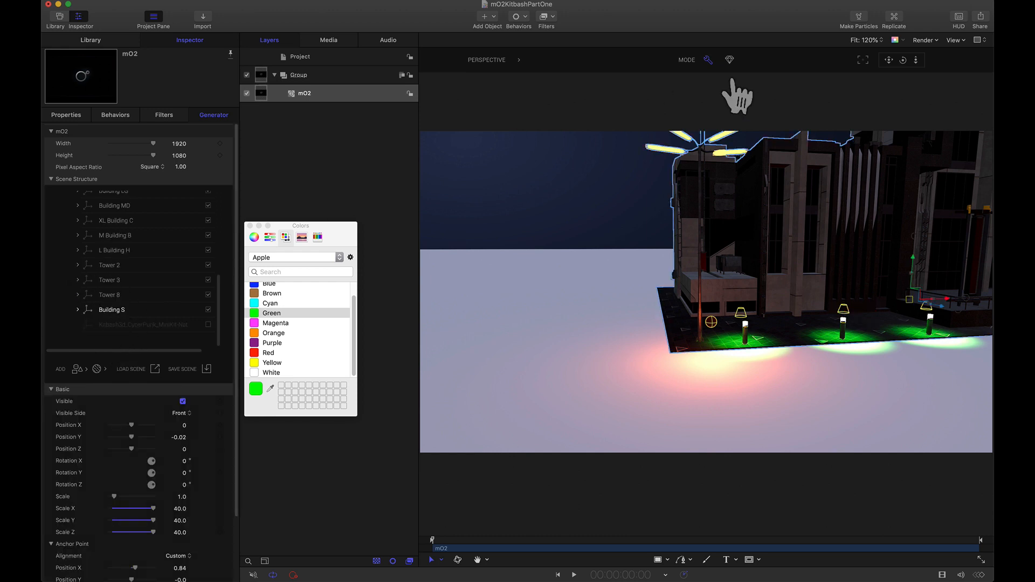
{"action": "left_click", "coordinate": [863, 60]}
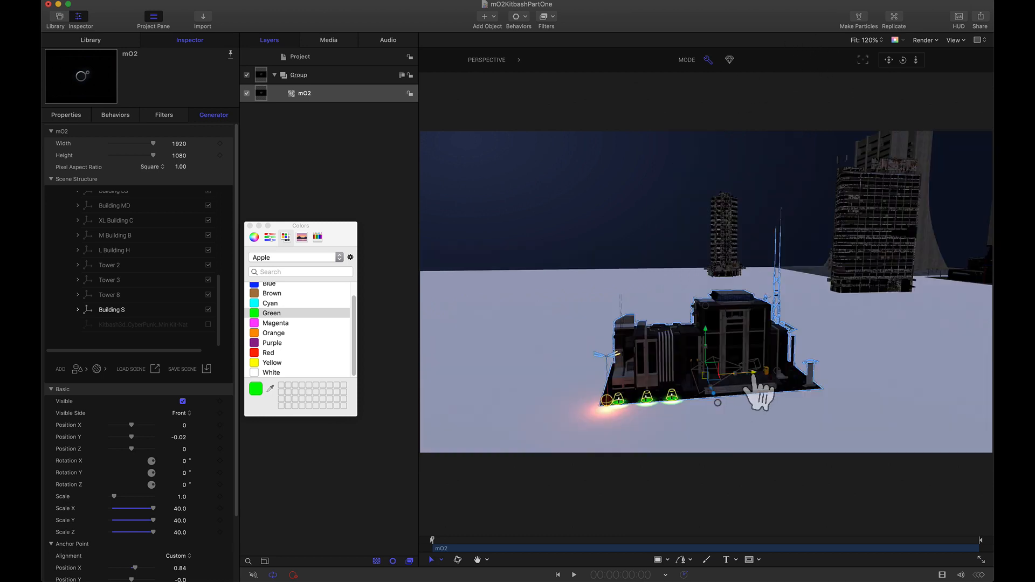
{"action": "left_click_drag", "start_coordinate": [759, 394], "coordinate": [839, 356]}
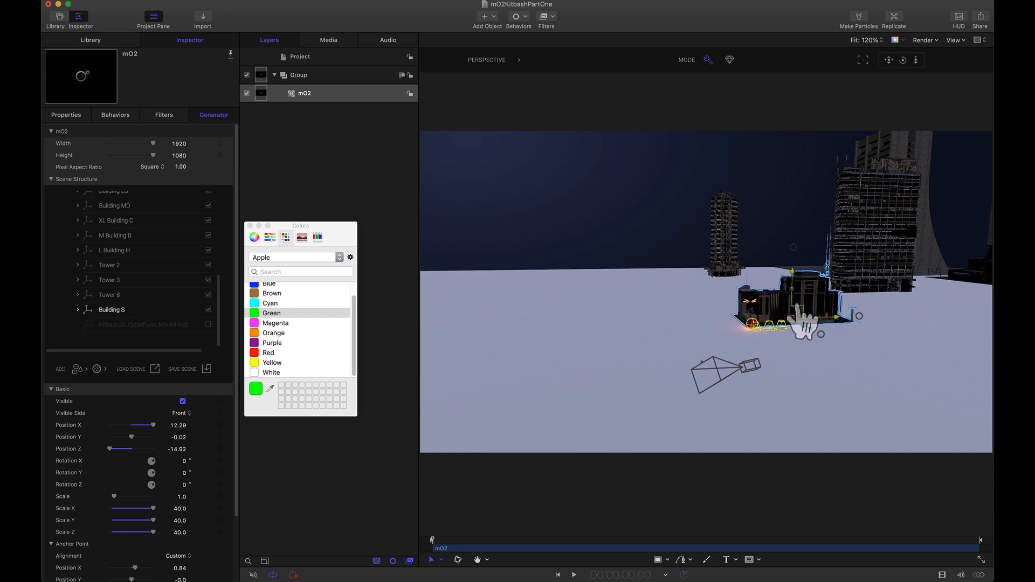
Step: Try to bring Tower 2 to the scene center by setting its Position X and Position Z to 0
{"action": "left_click", "coordinate": [117, 268]}
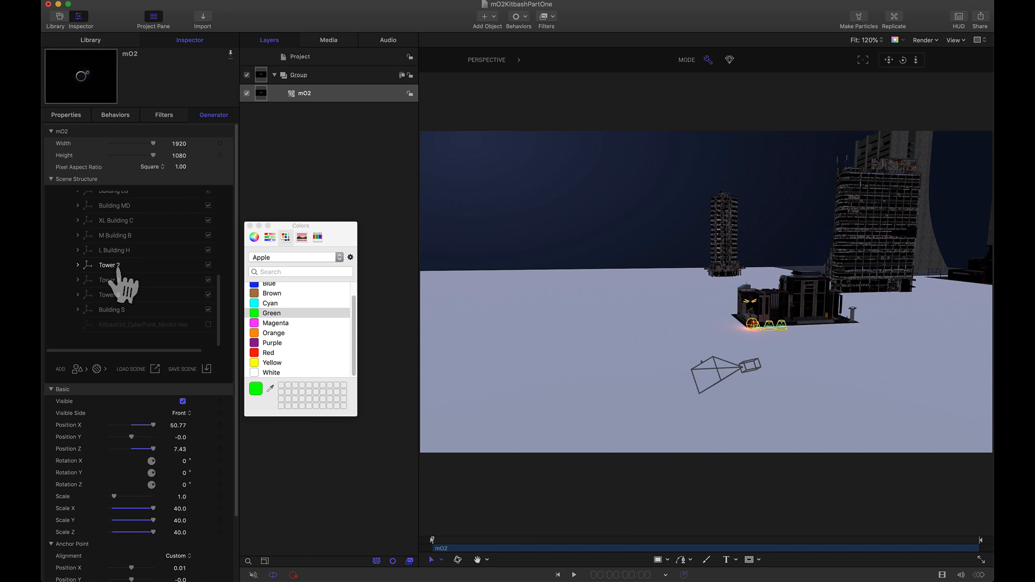
{"action": "left_click", "coordinate": [863, 59]}
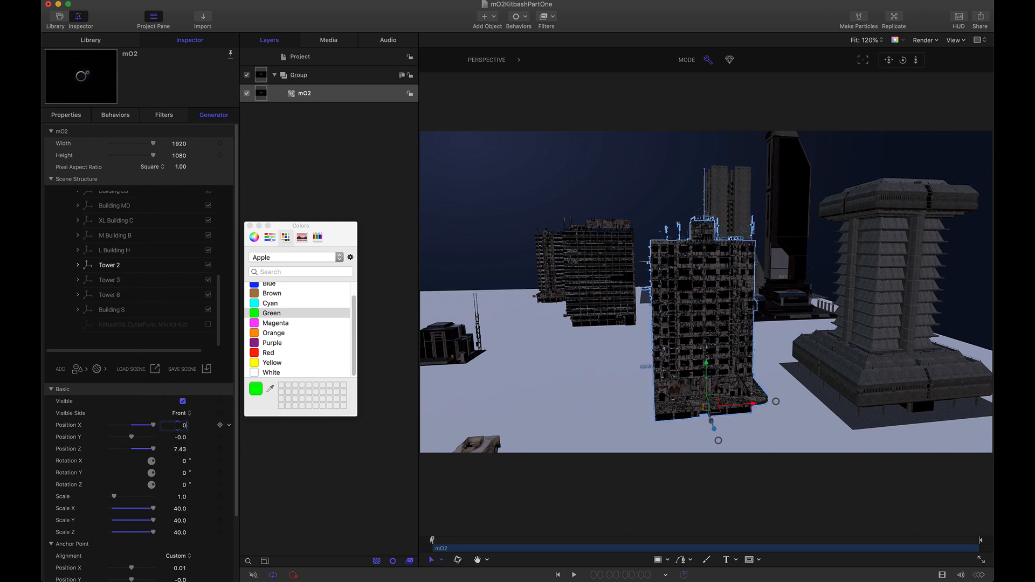
{"action": "key", "text": "Tab"}
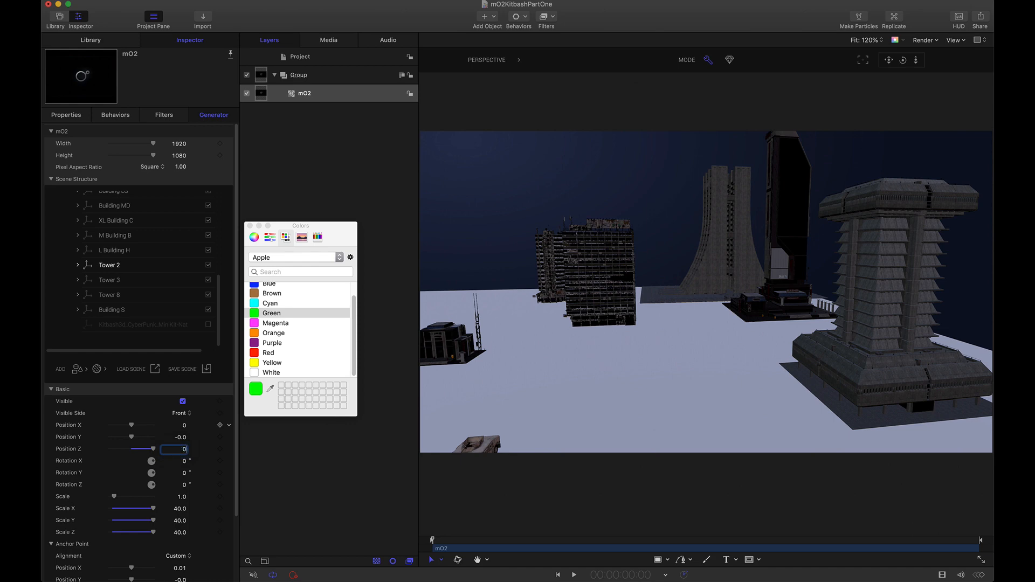
{"action": "left_click", "coordinate": [863, 60]}
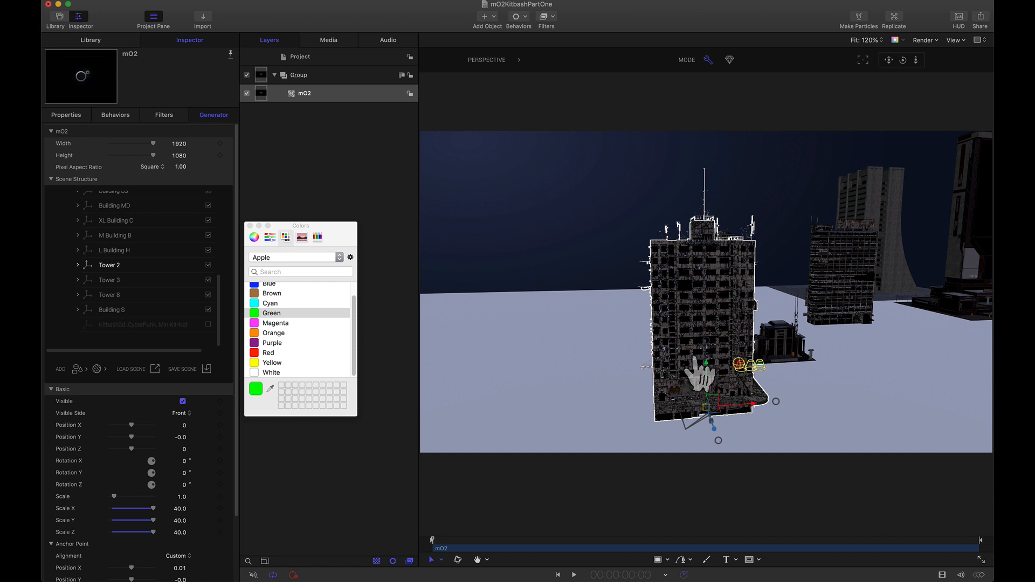
{"action": "left_click_drag", "start_coordinate": [700, 373], "coordinate": [882, 84]}
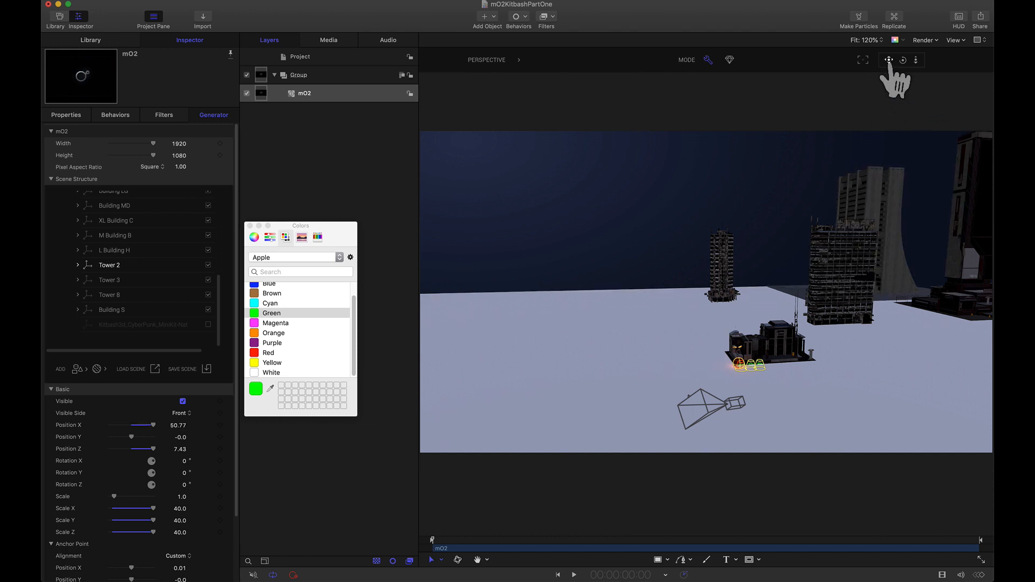
Step: Select the whole Building LG group, set its Position X and Position Z to 0, and frame it
{"action": "left_click_drag", "start_coordinate": [889, 60], "coordinate": [642, 27]}
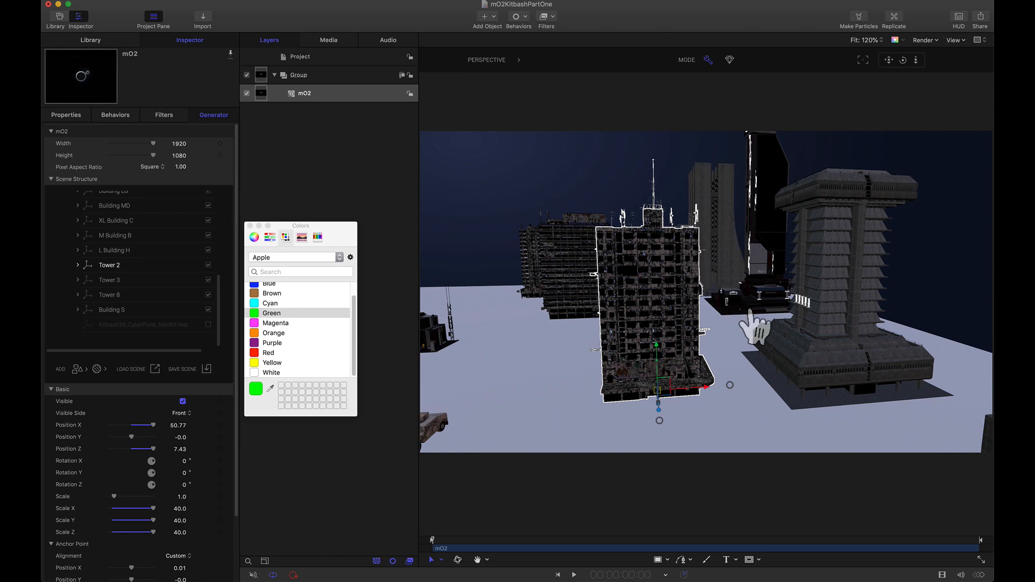
{"action": "left_click", "coordinate": [765, 322]}
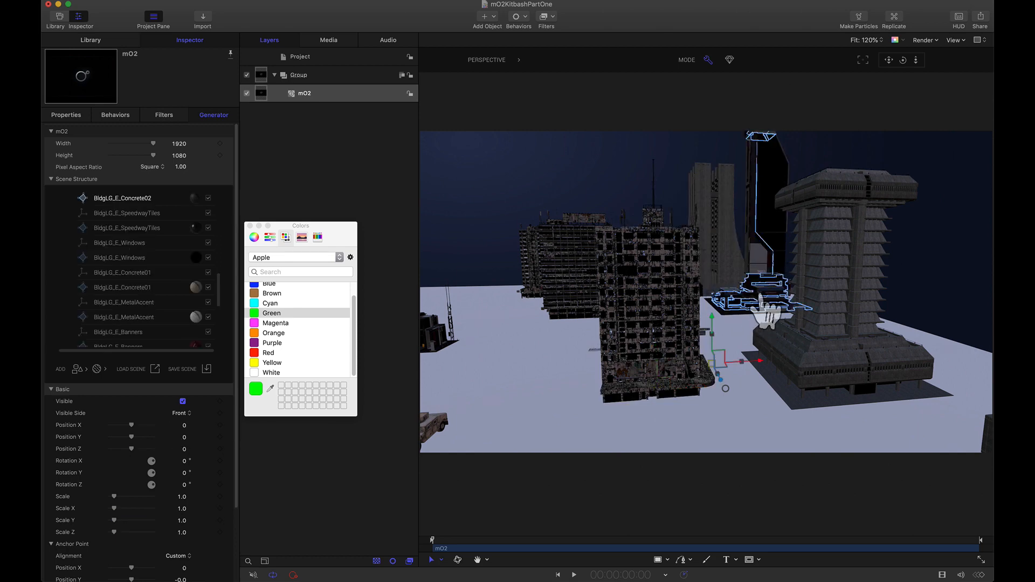
{"action": "scroll", "coordinate": [81, 267], "scroll_direction": "up", "scroll_amount": 3}
{"action": "scroll", "coordinate": [80, 254], "scroll_direction": "up", "scroll_amount": 10}
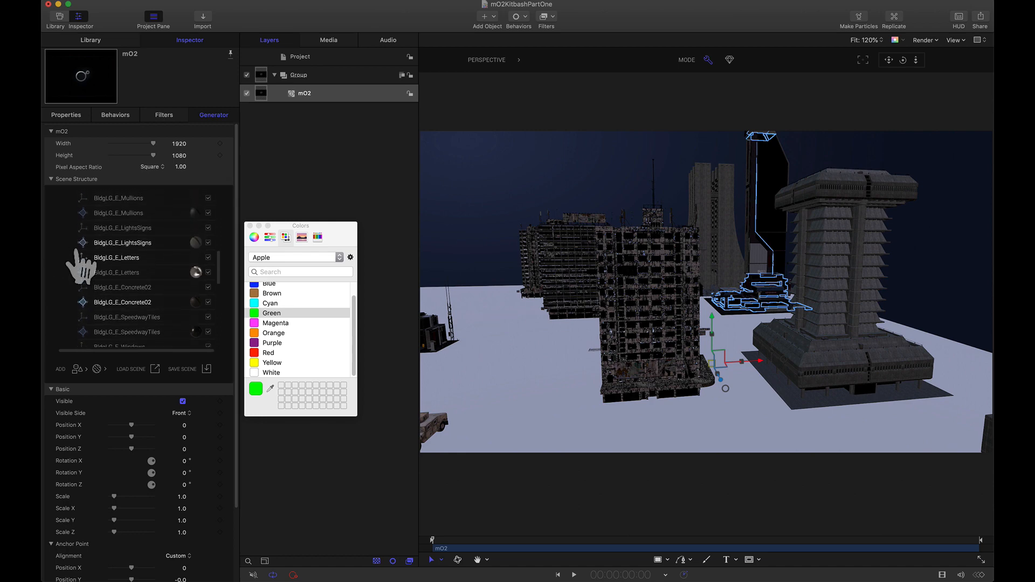
{"action": "left_click", "coordinate": [141, 312]}
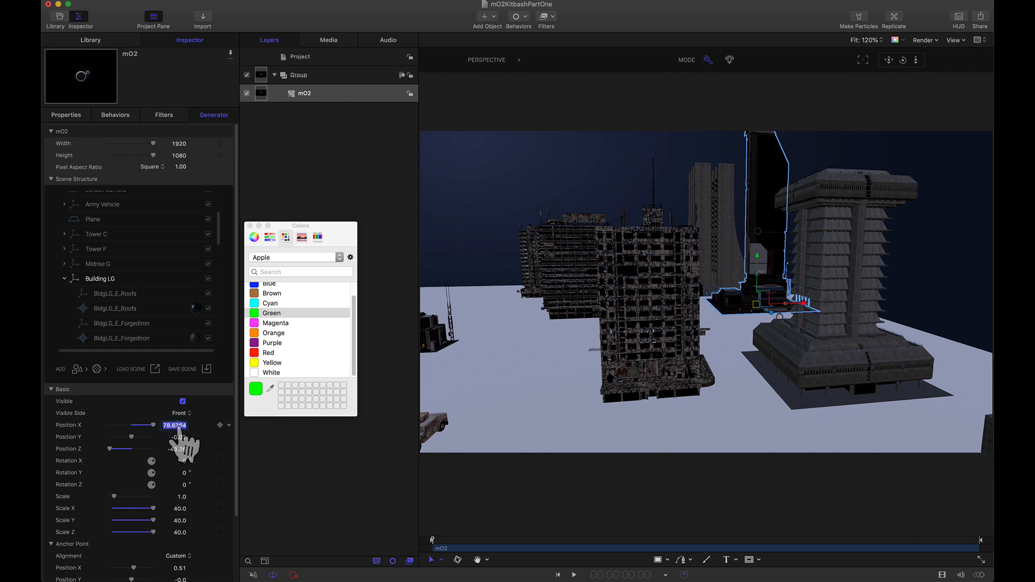
{"action": "key", "text": "Tab"}
{"action": "key", "text": "Tab"}
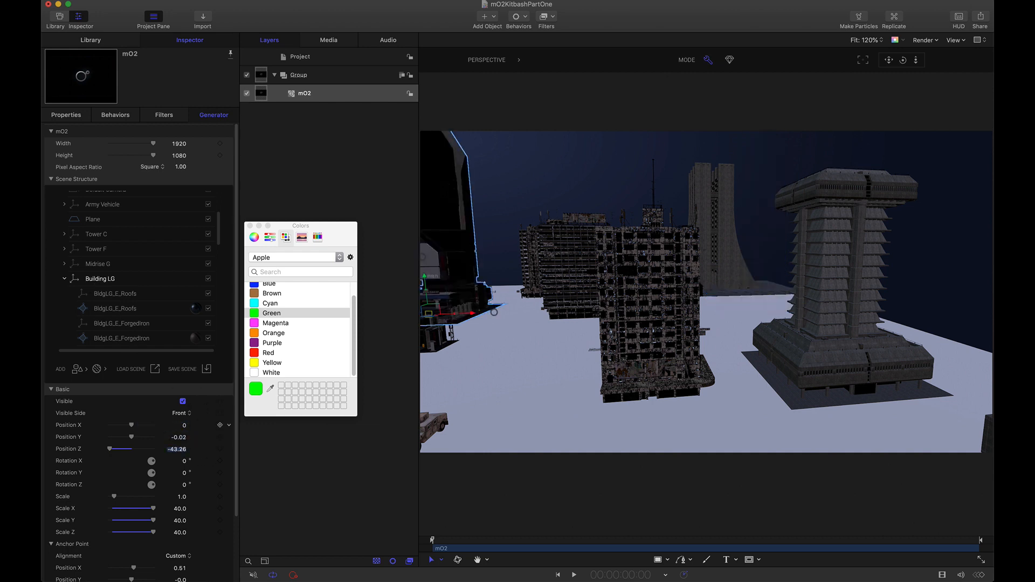
{"action": "type", "text": "0"}
{"action": "key", "text": "Return"}
{"action": "left_click", "coordinate": [863, 60]}
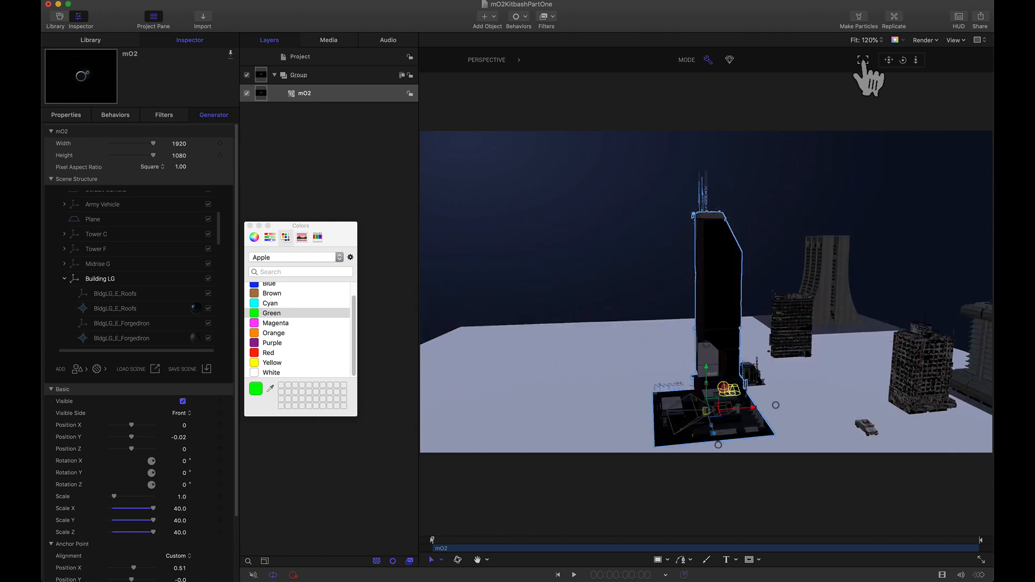
Step: Move Building S clear of Building LG by increasing its Position X to about 51.92
{"action": "scroll", "coordinate": [105, 302], "scroll_direction": "down", "scroll_amount": 8}
{"action": "scroll", "coordinate": [102, 302], "scroll_direction": "down", "scroll_amount": 10}
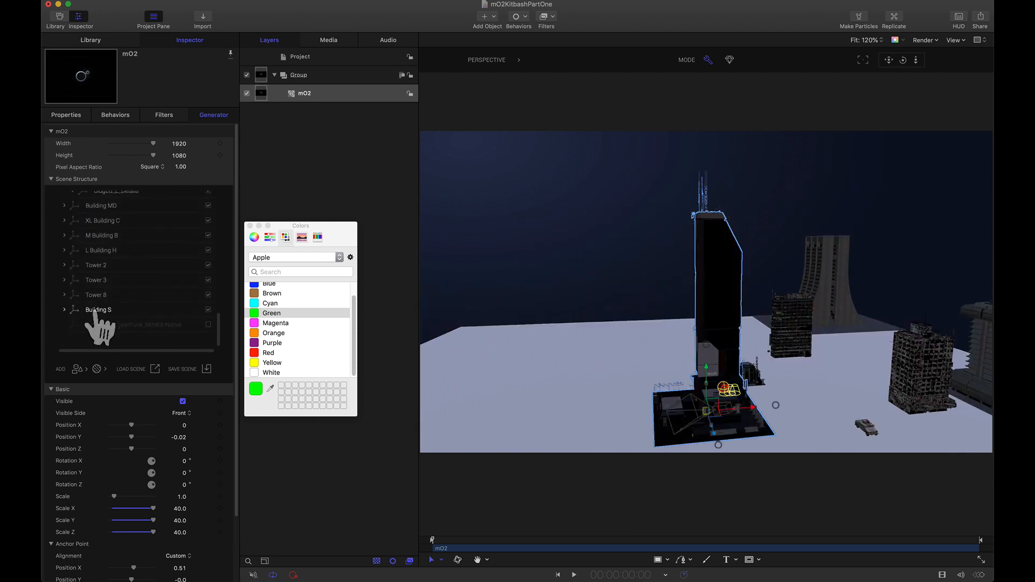
{"action": "left_click", "coordinate": [97, 310]}
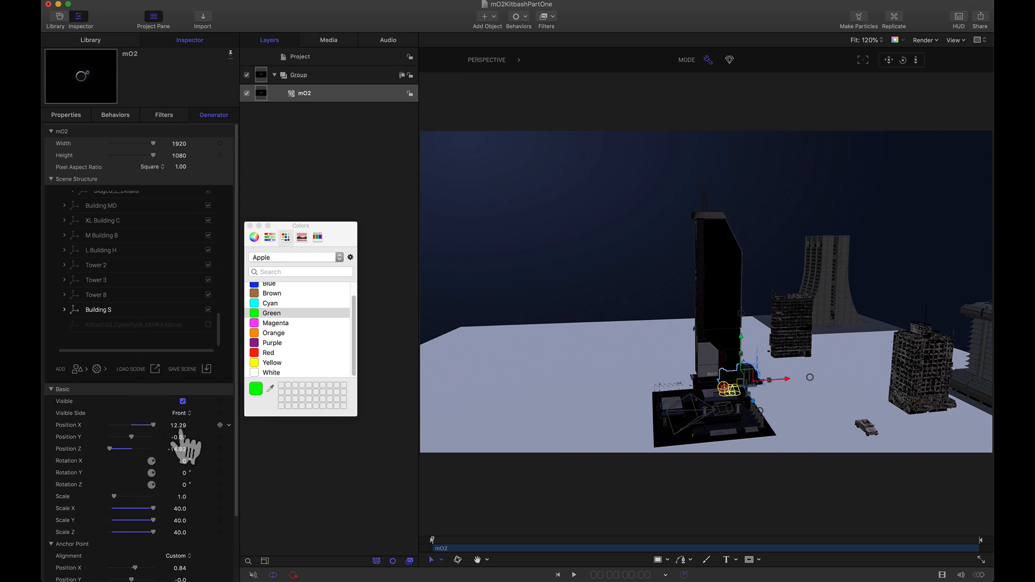
{"action": "left_click_drag", "start_coordinate": [178, 426], "coordinate": [199, 426]}
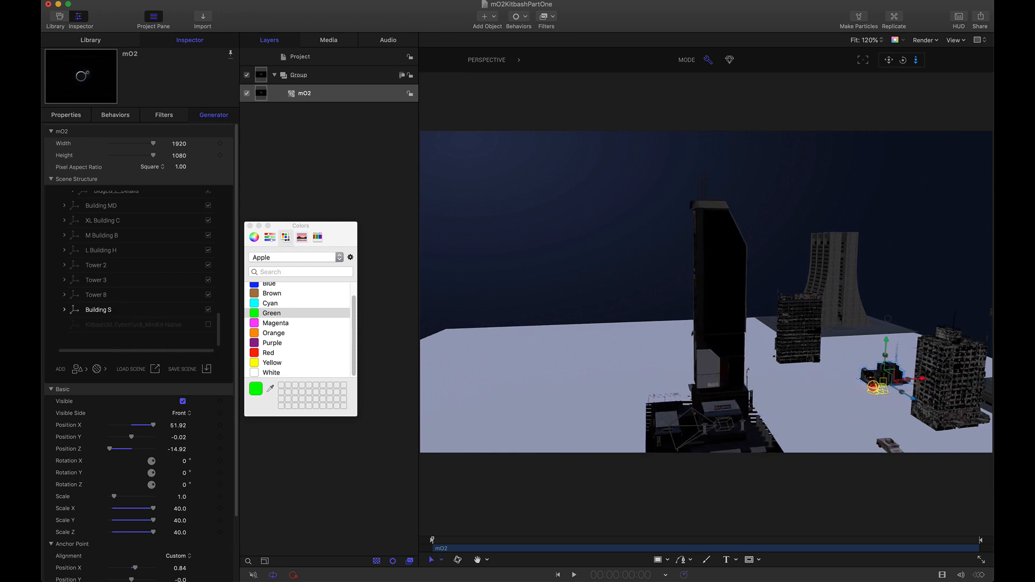
Step: Add an ambient light to the scene and raise its intensity to 1135.0
{"action": "mouse_move", "coordinate": [916, 60]}
{"action": "left_mouse_down"}
{"action": "mouse_move", "coordinate": [904, 60]}
{"action": "mouse_move", "coordinate": [918, 60]}
{"action": "left_mouse_up"}
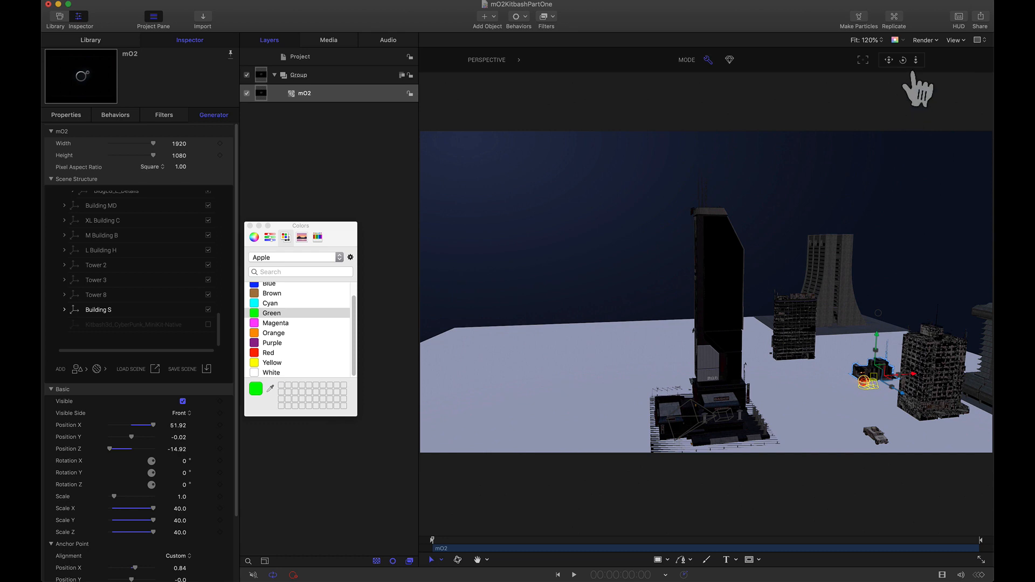
{"action": "left_click_drag", "start_coordinate": [916, 60], "coordinate": [916, 115]}
{"action": "left_click_drag", "start_coordinate": [888, 60], "coordinate": [890, 84]}
{"action": "left_click_drag", "start_coordinate": [903, 60], "coordinate": [915, 78]}
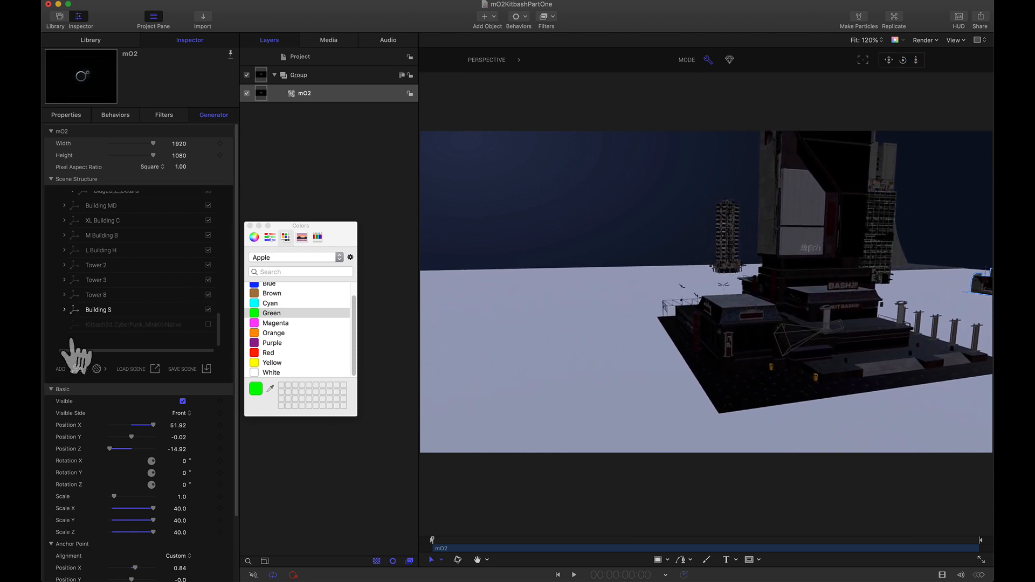
{"action": "left_click", "coordinate": [77, 369]}
{"action": "mouse_move", "coordinate": [120, 420]}
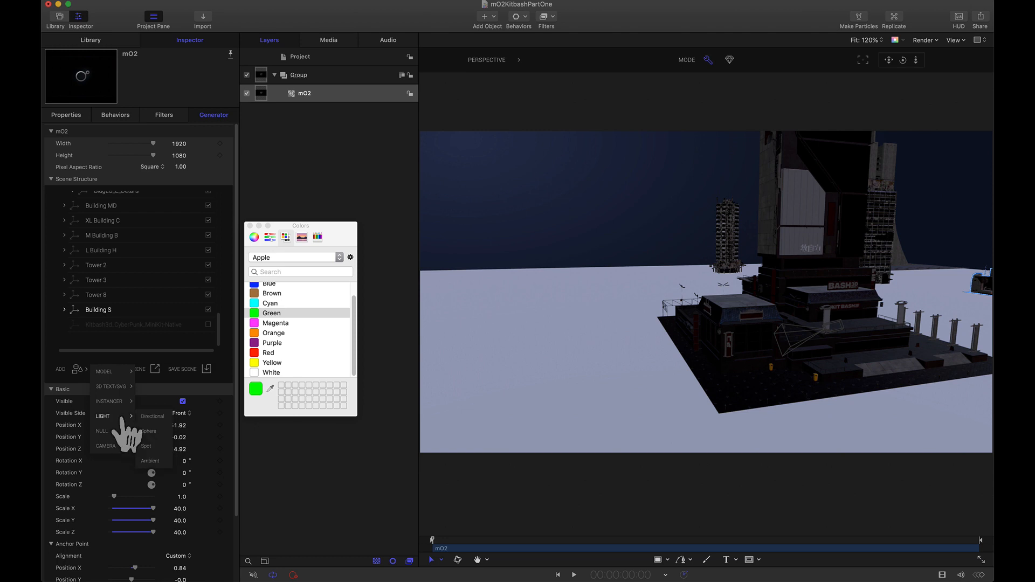
{"action": "left_click", "coordinate": [150, 462]}
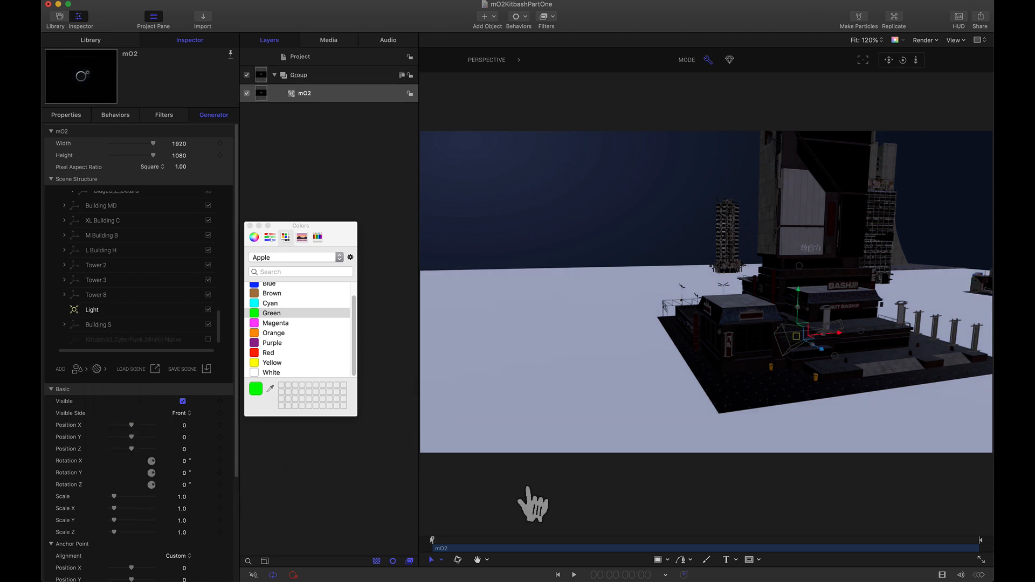
{"action": "scroll", "coordinate": [139, 416], "scroll_direction": "down", "scroll_amount": 5}
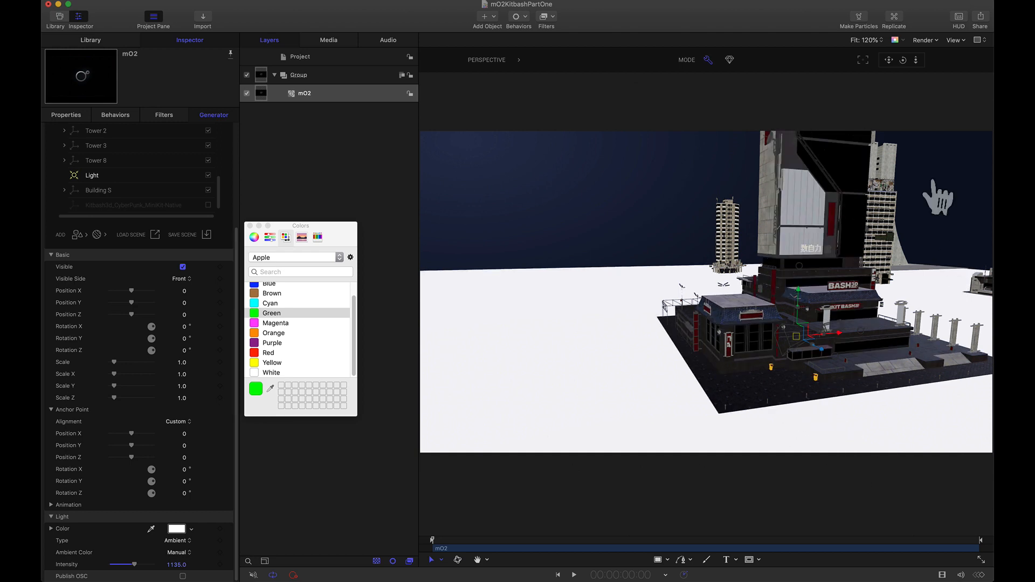
Step: Add the Traffic Lights model and place it at the plaza corner, at about X -11.89, Z 10.8
{"action": "left_click_drag", "start_coordinate": [916, 60], "coordinate": [959, 59]}
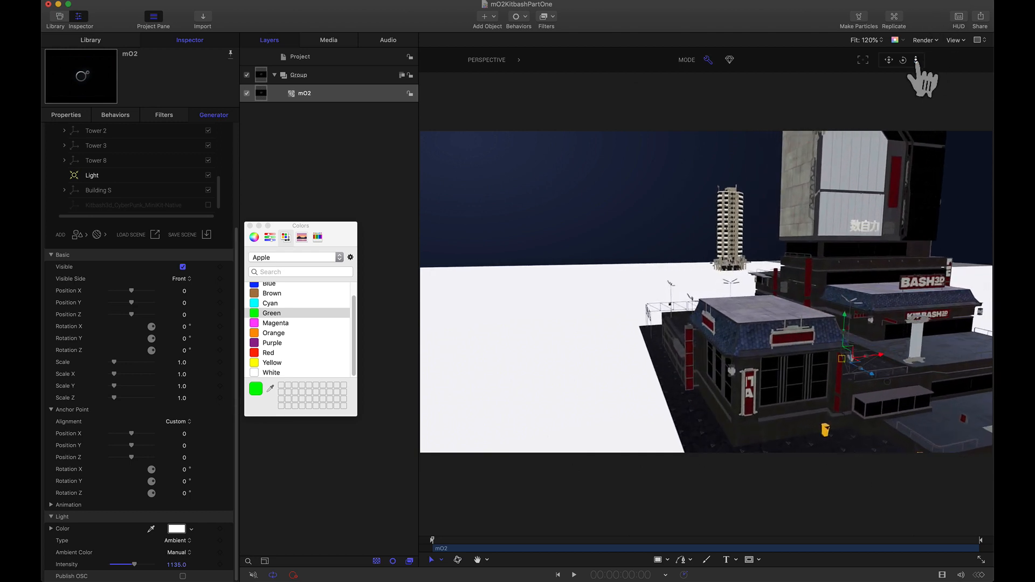
{"action": "left_click_drag", "start_coordinate": [889, 60], "coordinate": [876, 30]}
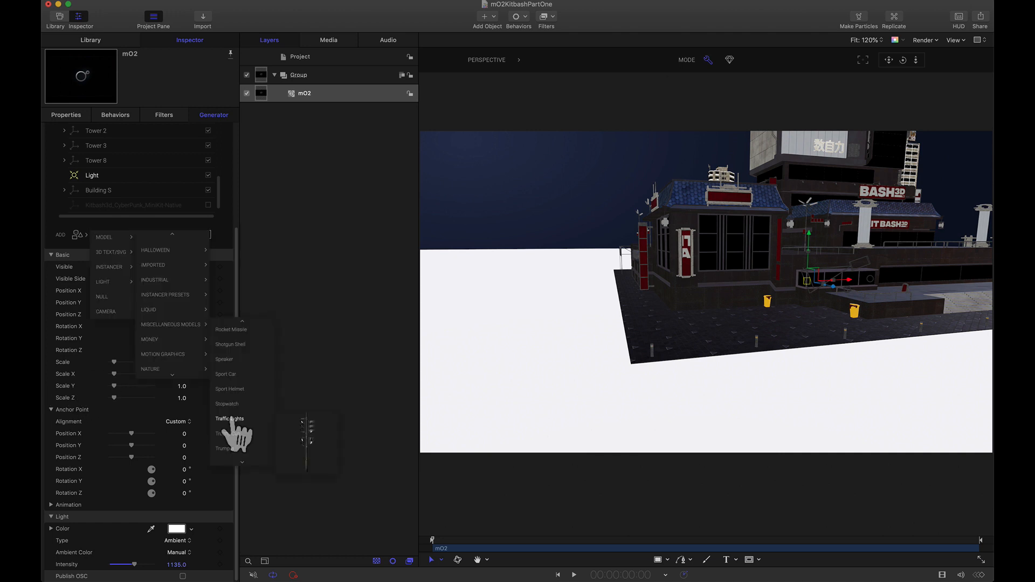
{"action": "left_click", "coordinate": [230, 419]}
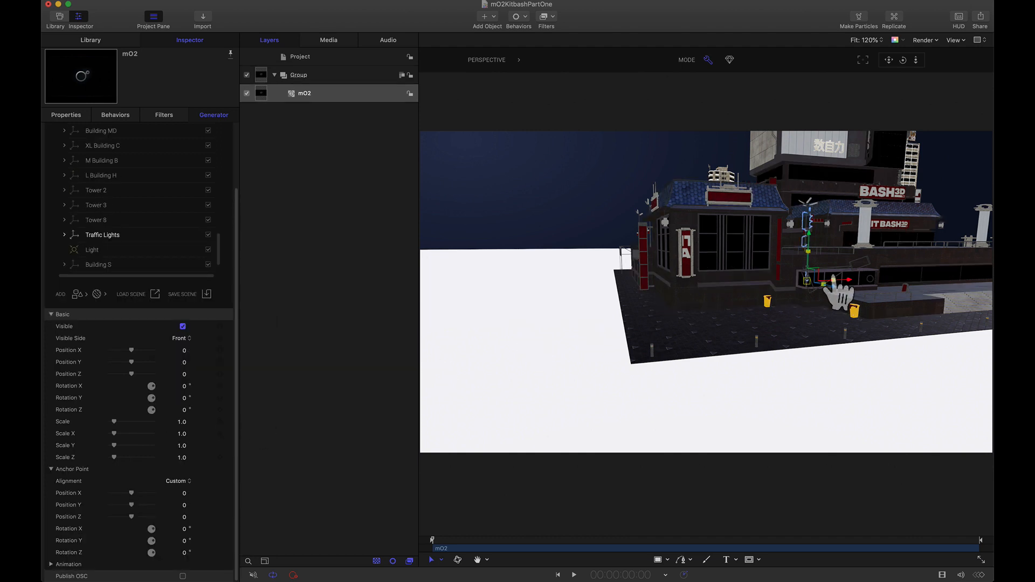
{"action": "left_click_drag", "start_coordinate": [851, 281], "coordinate": [643, 293]}
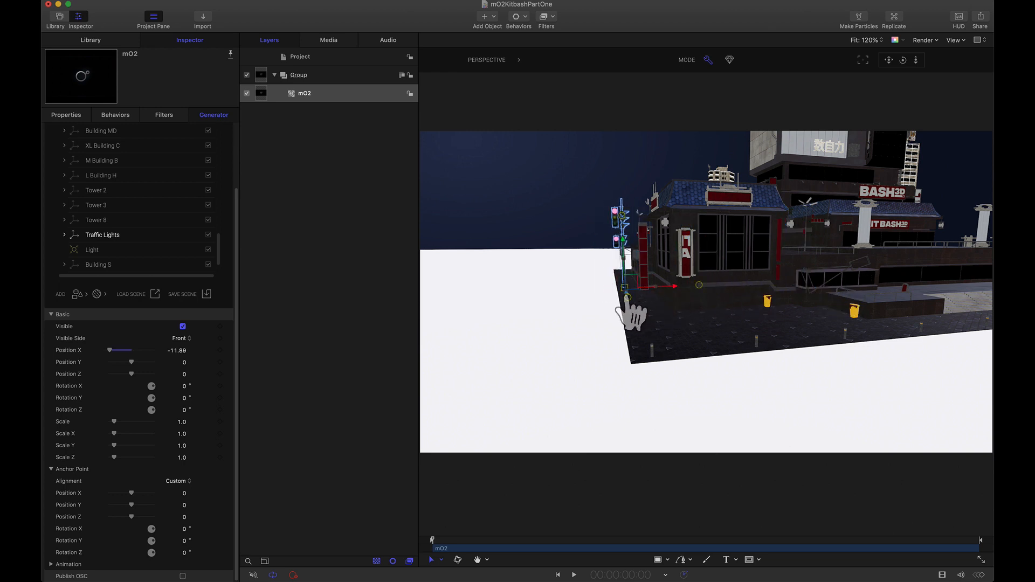
{"action": "left_click_drag", "start_coordinate": [639, 354], "coordinate": [640, 362]}
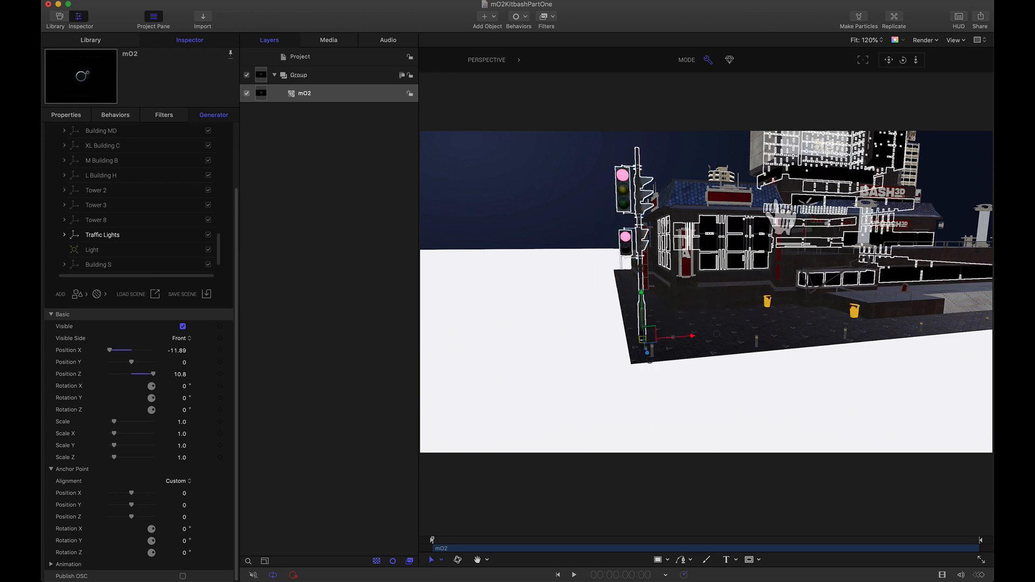
Step: Nest the Traffic Lights object inside the Building LG group in the scene structure, and collapse the group
{"action": "mouse_move", "coordinate": [904, 60]}
{"action": "left_mouse_down"}
{"action": "mouse_move", "coordinate": [965, 70]}
{"action": "mouse_move", "coordinate": [997, 100]}
{"action": "mouse_move", "coordinate": [902, 62]}
{"action": "mouse_move", "coordinate": [712, 75]}
{"action": "mouse_move", "coordinate": [917, 62]}
{"action": "mouse_move", "coordinate": [903, 64]}
{"action": "left_mouse_up"}
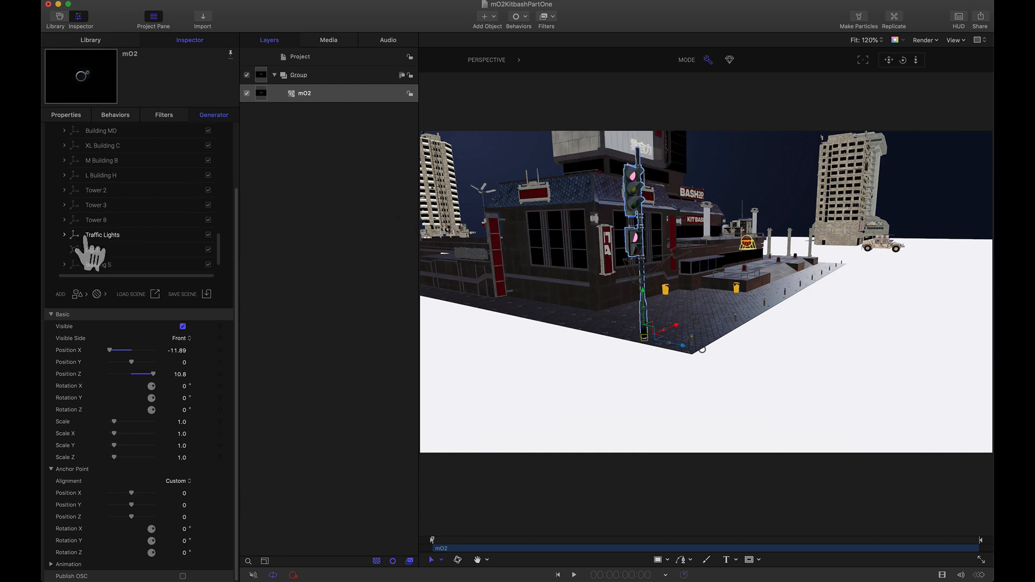
{"action": "scroll", "coordinate": [89, 251], "scroll_direction": "up", "scroll_amount": 2}
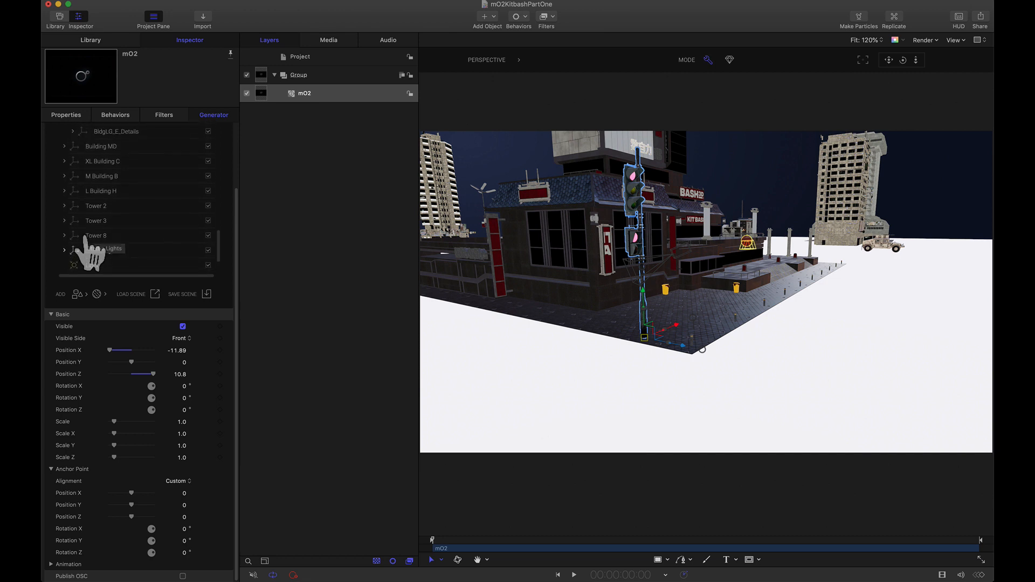
{"action": "left_click_drag", "start_coordinate": [91, 253], "coordinate": [110, 157]}
{"action": "scroll", "coordinate": [107, 142], "scroll_direction": "up", "scroll_amount": 5}
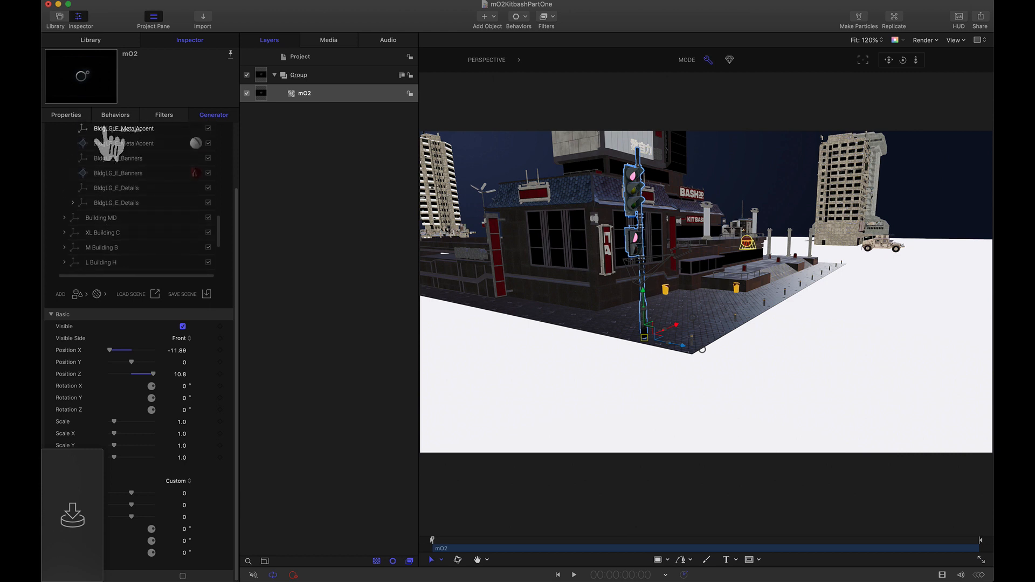
{"action": "scroll", "coordinate": [108, 142], "scroll_direction": "up", "scroll_amount": 2}
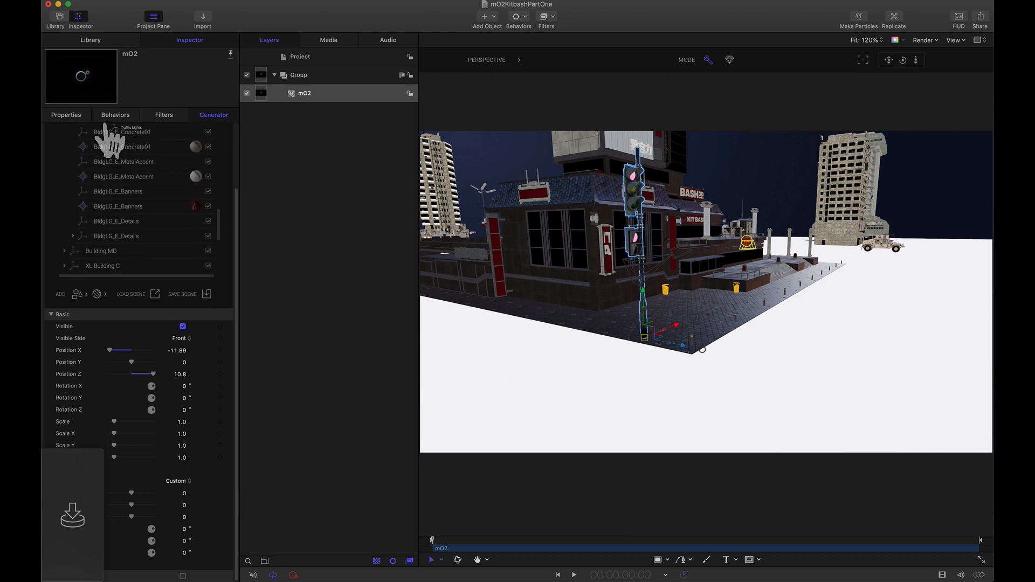
{"action": "scroll", "coordinate": [108, 141], "scroll_direction": "up", "scroll_amount": 2}
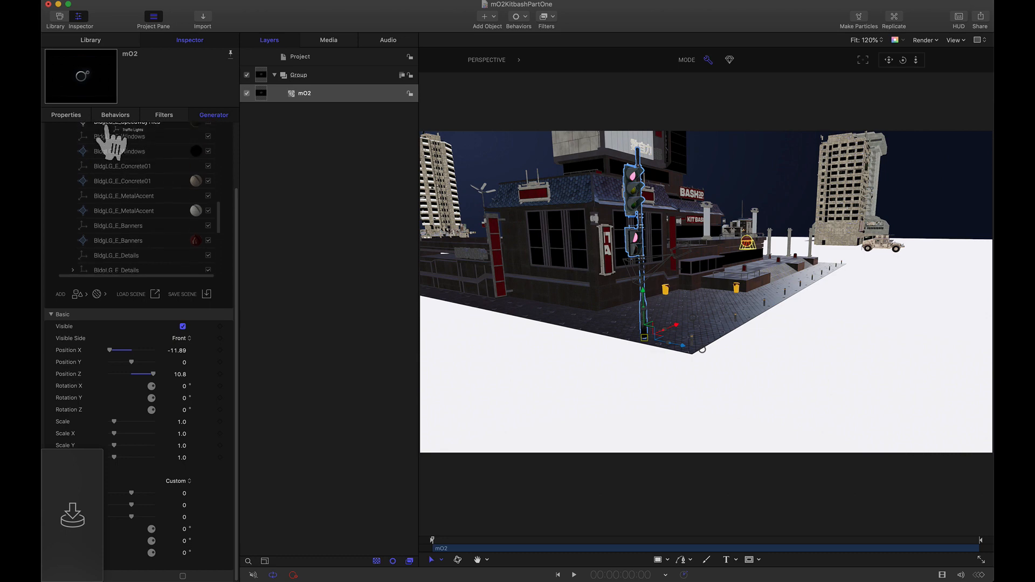
{"action": "scroll", "coordinate": [108, 142], "scroll_direction": "up", "scroll_amount": 10}
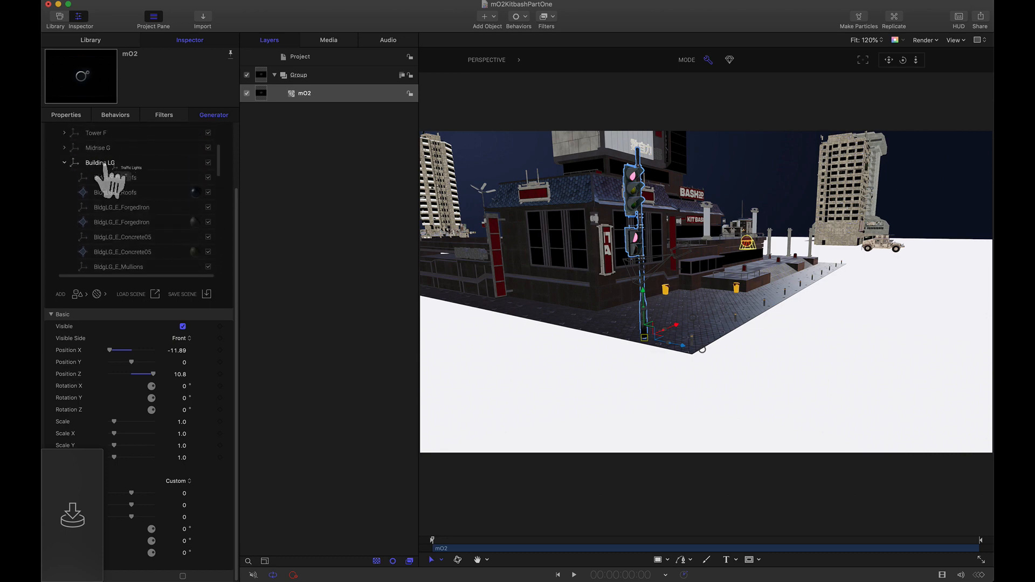
{"action": "left_click_drag", "start_coordinate": [111, 182], "coordinate": [108, 178]}
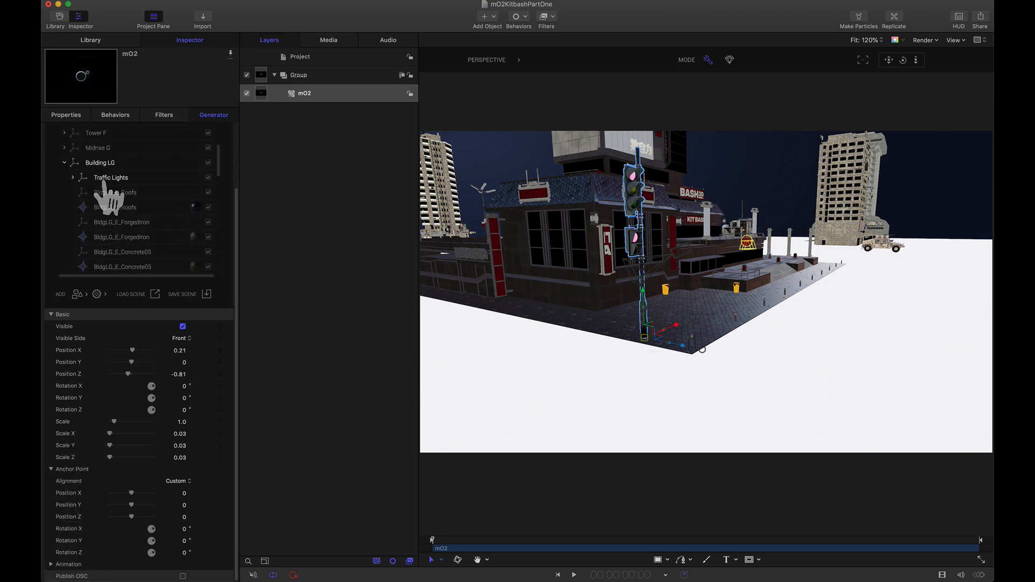
{"action": "left_click", "coordinate": [64, 162]}
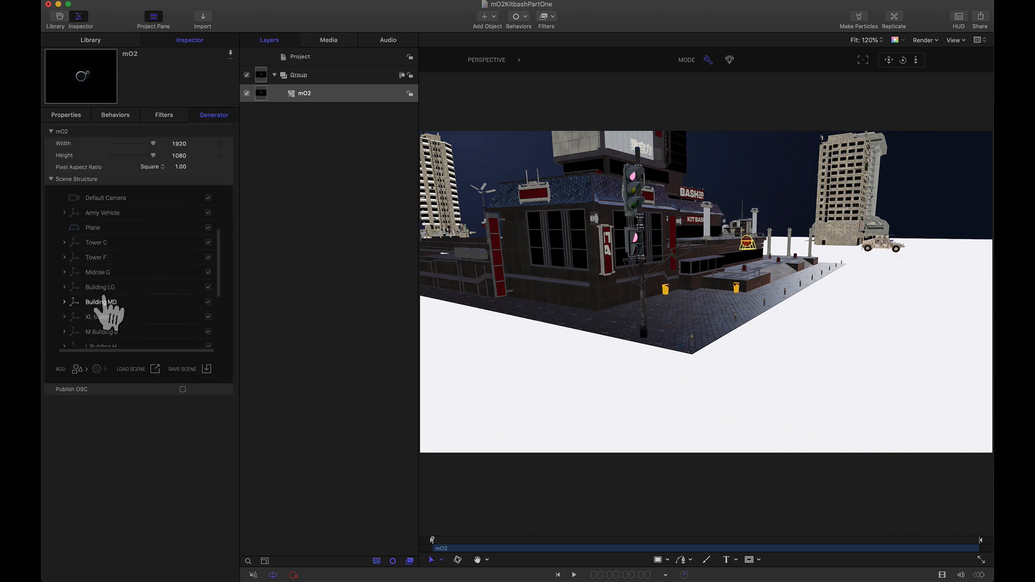
Step: Select the Building LG group and shift it slightly along Z, to about -0.08, to test moving it with its traffic lights
{"action": "left_click", "coordinate": [101, 288]}
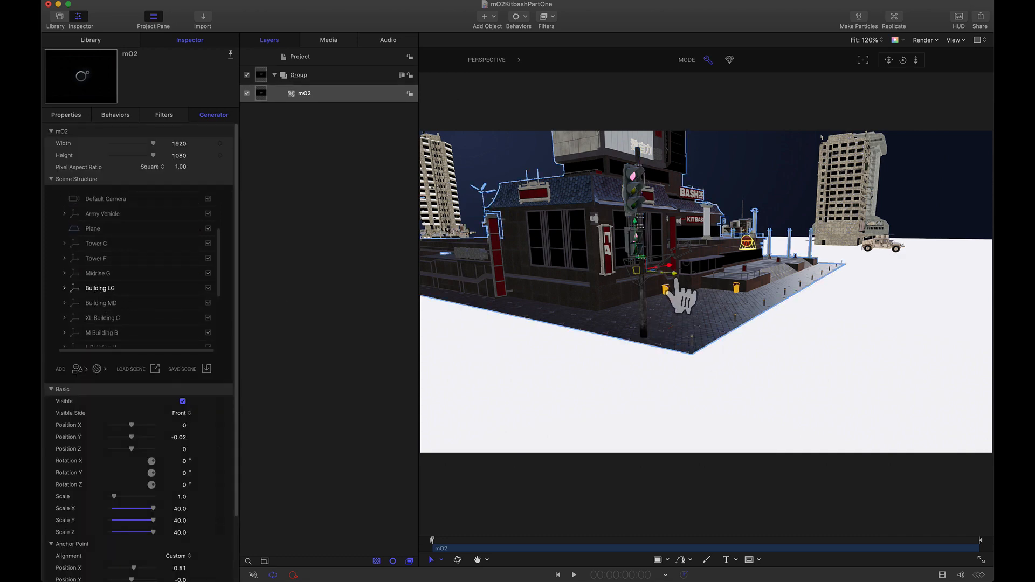
{"action": "mouse_move", "coordinate": [670, 296]}
{"action": "left_mouse_down"}
{"action": "mouse_move", "coordinate": [739, 324]}
{"action": "mouse_move", "coordinate": [710, 310]}
{"action": "mouse_move", "coordinate": [767, 351]}
{"action": "mouse_move", "coordinate": [678, 313]}
{"action": "left_mouse_up"}
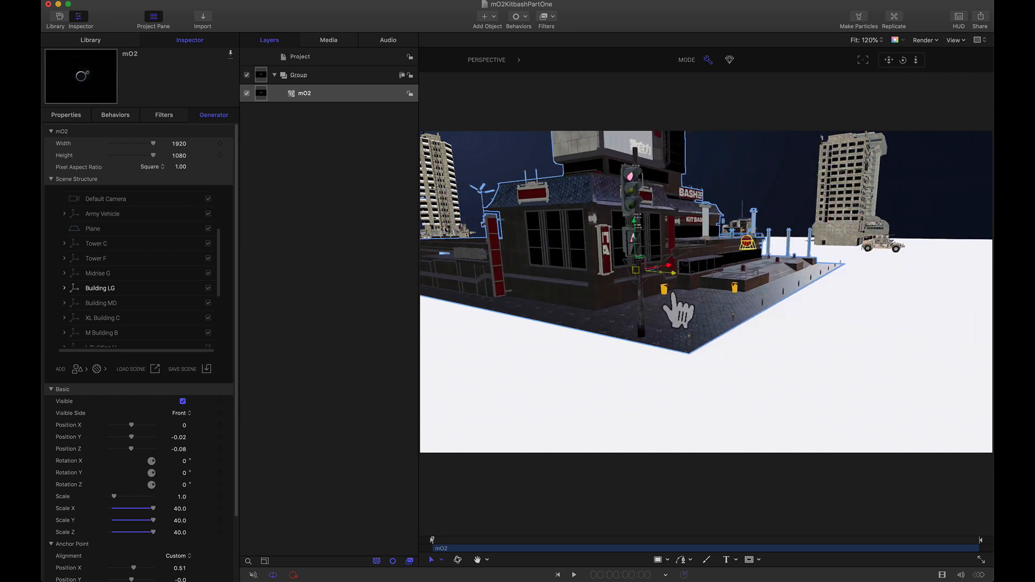